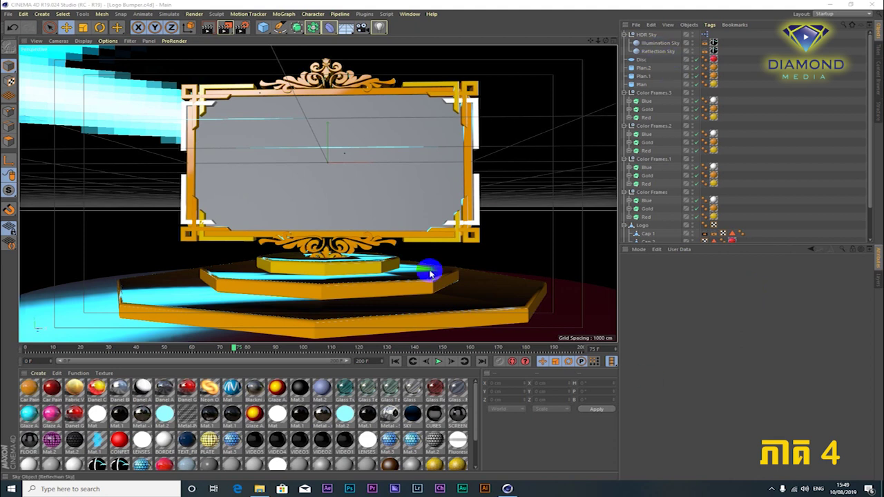
Scrub the Logo Bumper timeline back to an earlier frame to preview the gold frame on its pedestal
{"action": "mouse_move", "coordinate": [325, 350]}
{"action": "left_mouse_down"}
{"action": "mouse_move", "coordinate": [225, 366]}
{"action": "mouse_move", "coordinate": [587, 386]}
{"action": "mouse_move", "coordinate": [276, 369]}
{"action": "mouse_move", "coordinate": [59, 343]}
{"action": "mouse_move", "coordinate": [306, 344]}
{"action": "left_mouse_up"}
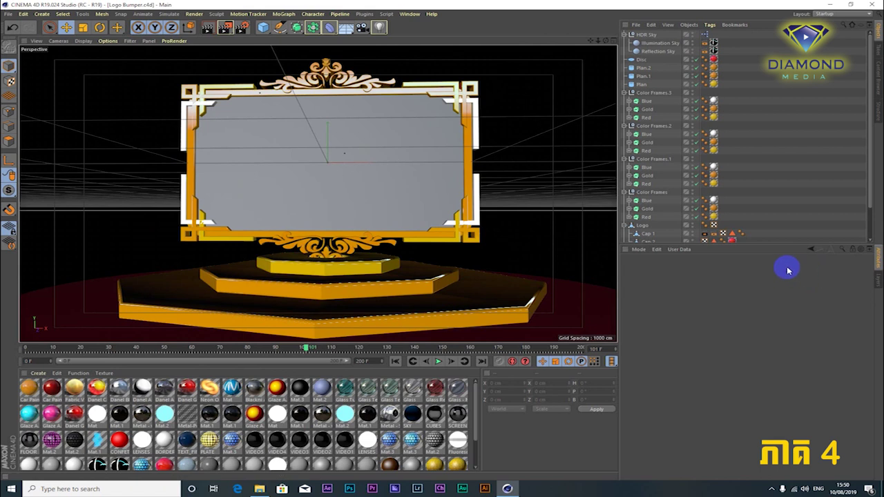
{"action": "left_click", "coordinate": [420, 234]}
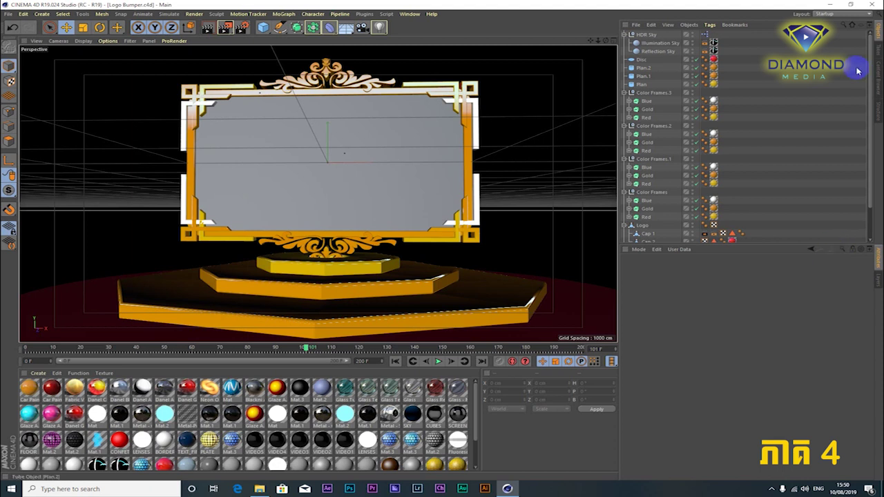
{"action": "left_click", "coordinate": [831, 6]}
{"action": "key", "text": "super+d"}
{"action": "double_click", "coordinate": [124, 187]}
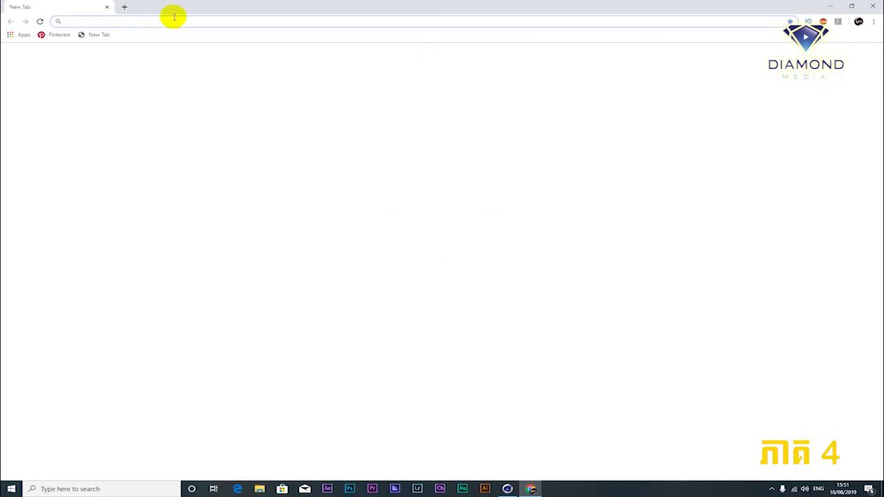
{"action": "type", "text": "www"}
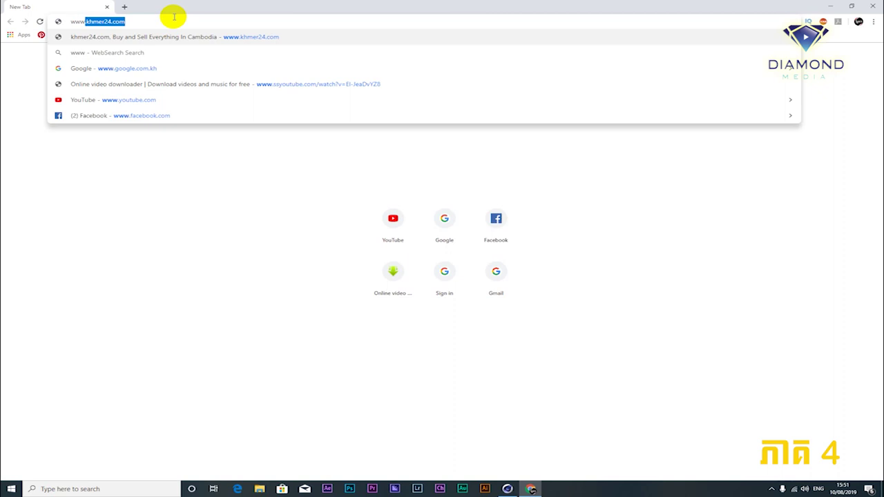
{"action": "type", "text": ".png"}
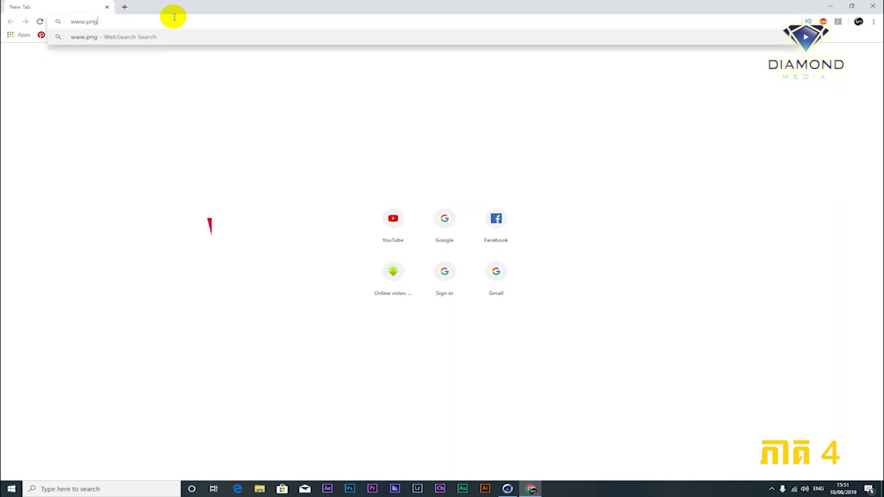
{"action": "type", "text": "tree.com"}
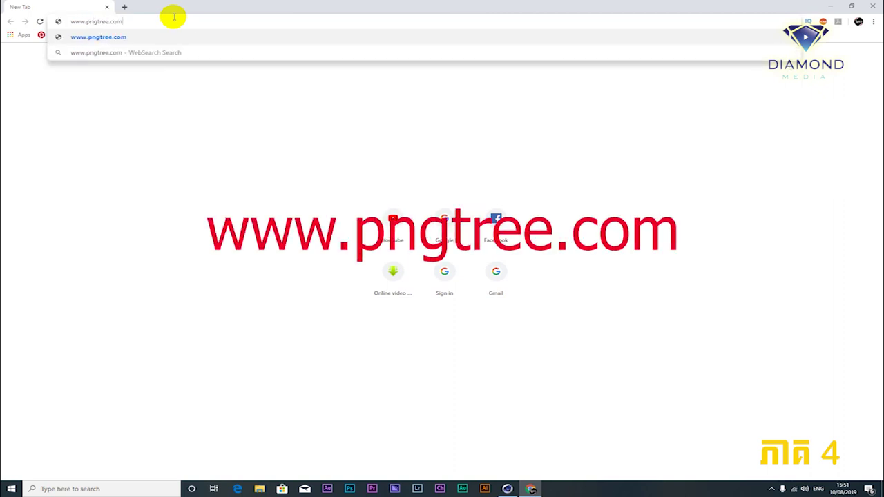
{"action": "key", "text": "Return"}
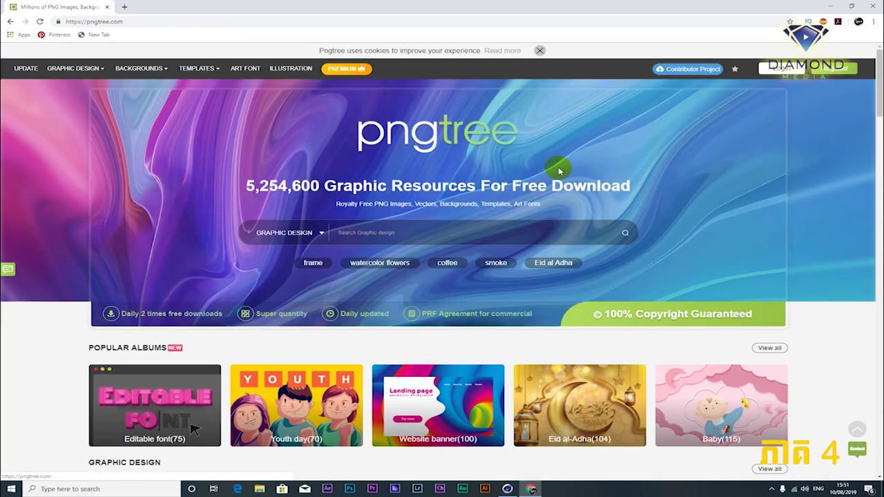
Browse the pngtree homepage and pick the 'frame' tag to search frame graphics
{"action": "scroll", "coordinate": [559, 168], "scroll_direction": "down", "scroll_amount": 3}
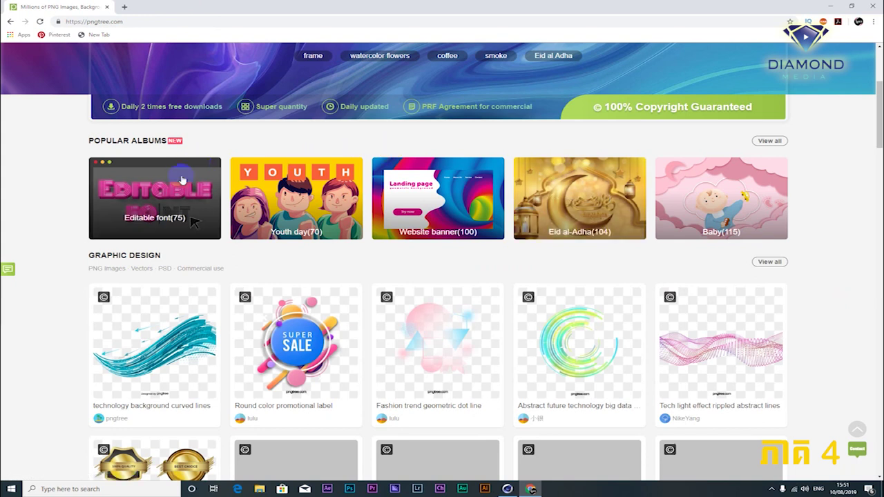
{"action": "scroll", "coordinate": [291, 138], "scroll_direction": "up", "scroll_amount": 1}
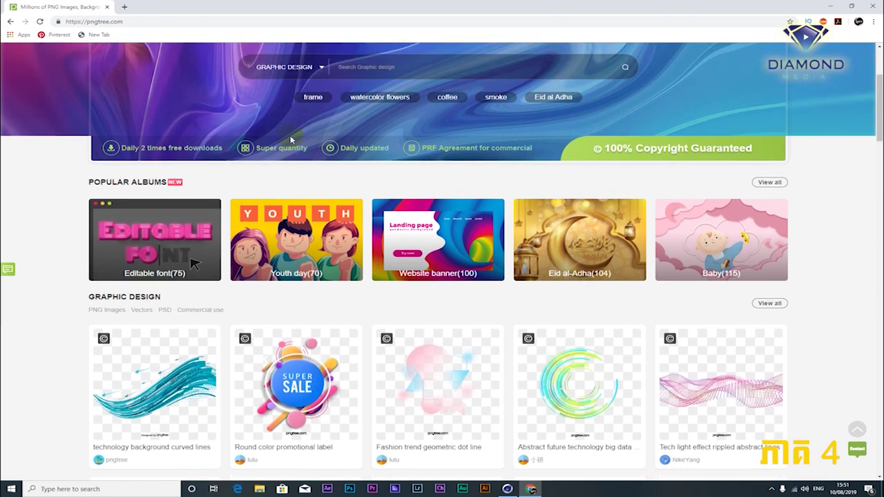
{"action": "left_click", "coordinate": [313, 98]}
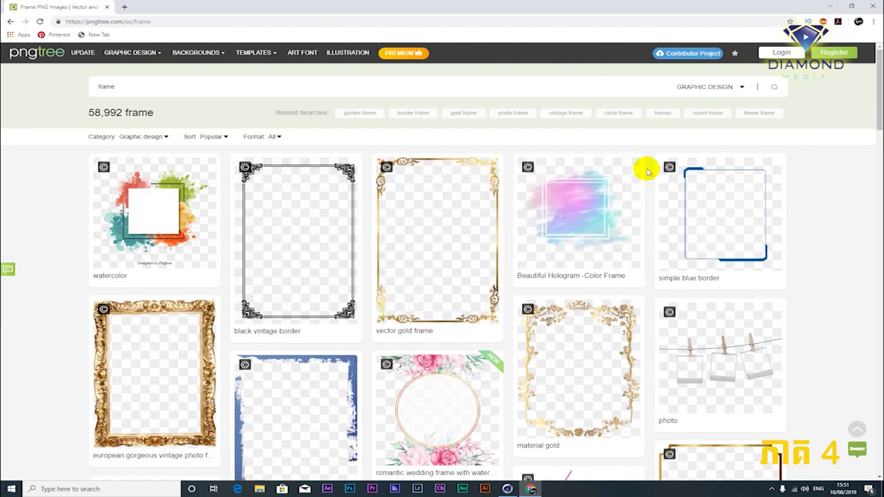
Scroll through the frame results and open the 'awesome stylish title frame' page
{"action": "scroll", "coordinate": [601, 182], "scroll_direction": "down", "scroll_amount": 1}
{"action": "scroll", "coordinate": [576, 205], "scroll_direction": "down", "scroll_amount": 2}
{"action": "scroll", "coordinate": [569, 213], "scroll_direction": "down", "scroll_amount": 1}
{"action": "scroll", "coordinate": [570, 212], "scroll_direction": "down", "scroll_amount": 2}
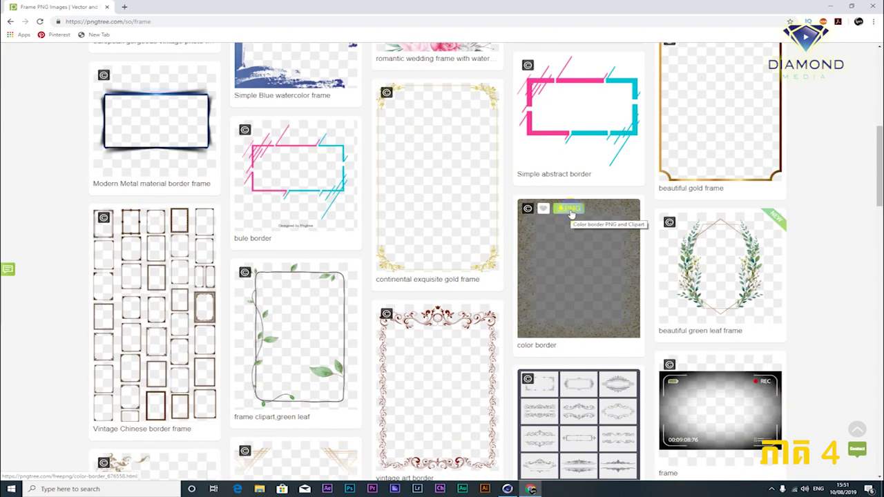
{"action": "scroll", "coordinate": [570, 214], "scroll_direction": "down", "scroll_amount": 2}
{"action": "scroll", "coordinate": [561, 217], "scroll_direction": "down", "scroll_amount": 3}
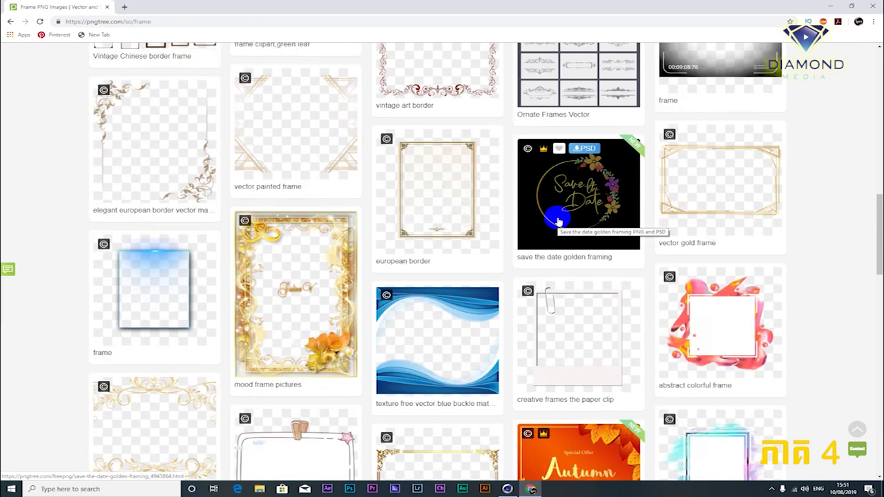
{"action": "scroll", "coordinate": [558, 221], "scroll_direction": "down", "scroll_amount": 3}
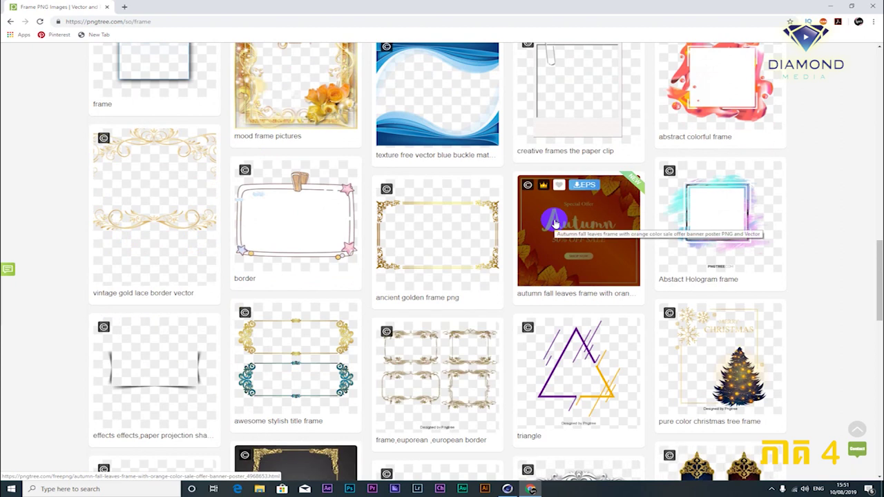
{"action": "left_click", "coordinate": [302, 356]}
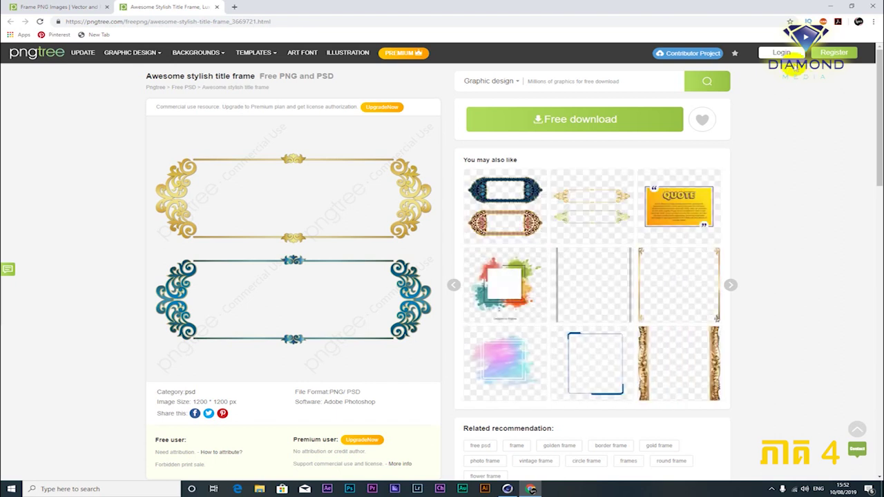
Request the free download, sign in with Google and dismiss the birthday coupon popup
{"action": "left_click", "coordinate": [783, 54]}
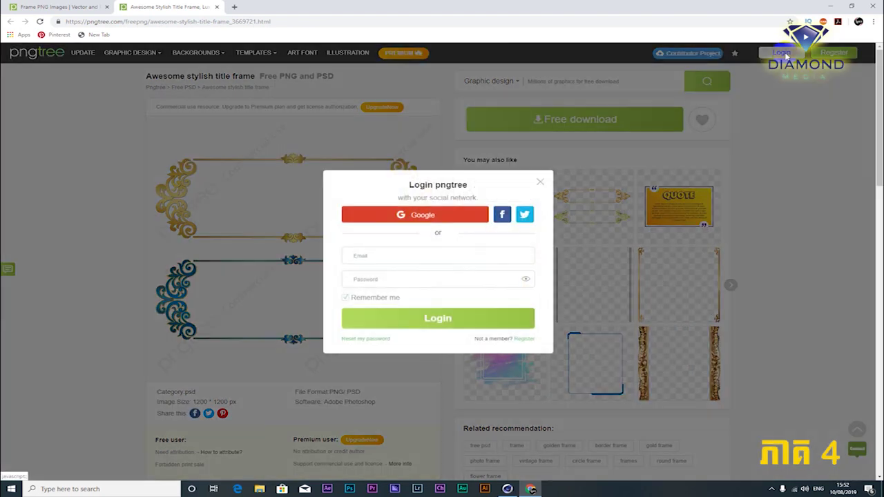
{"action": "left_click", "coordinate": [449, 216]}
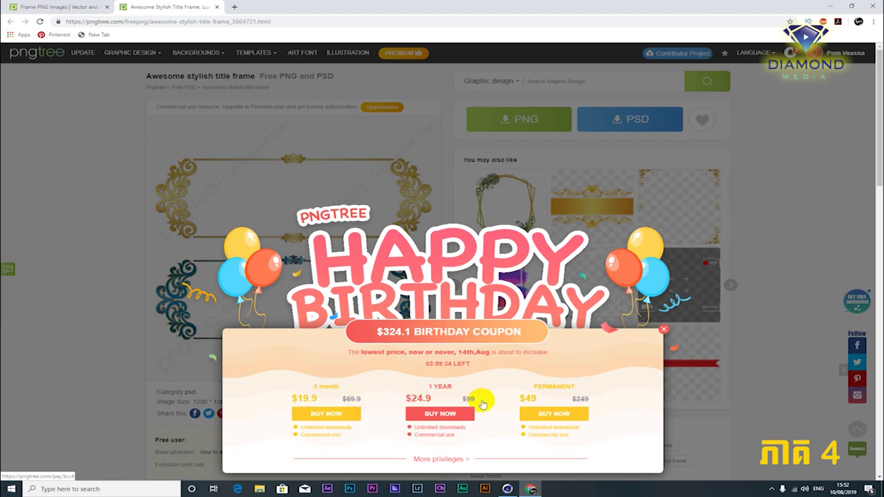
{"action": "left_click", "coordinate": [663, 329]}
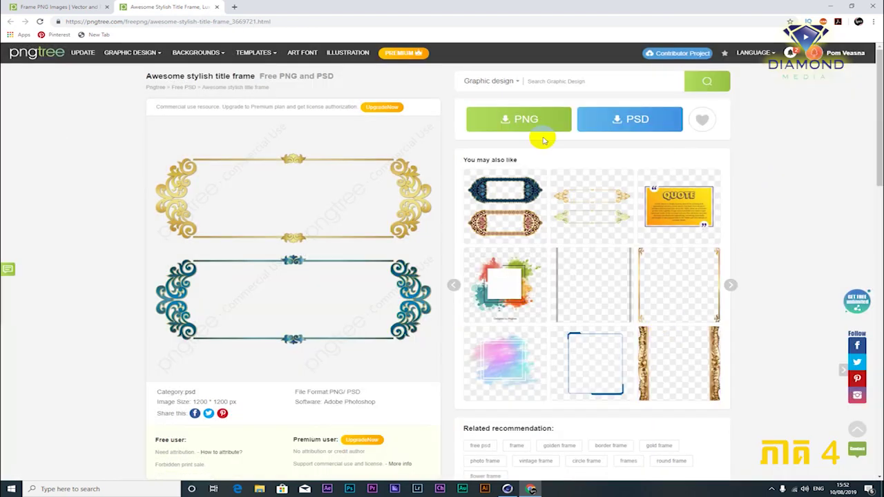
Preview the title frame full size, browse the page, then choose the PSD download
{"action": "left_click", "coordinate": [307, 217]}
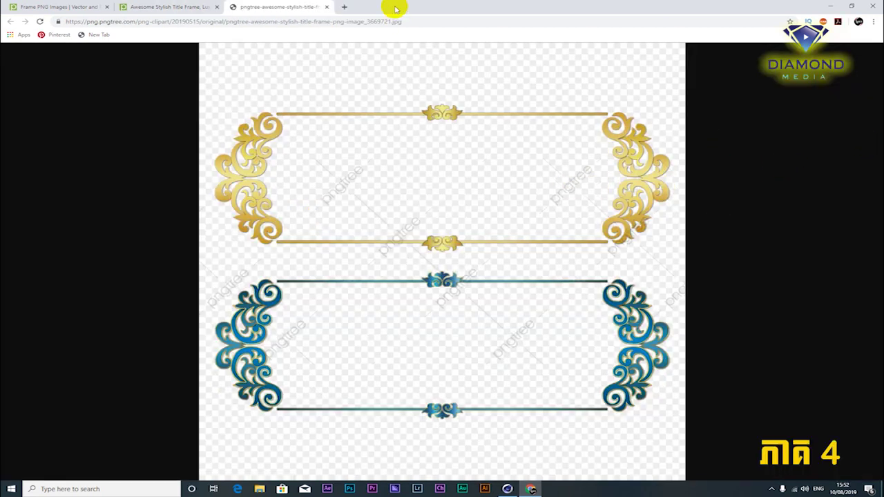
{"action": "left_click", "coordinate": [327, 7]}
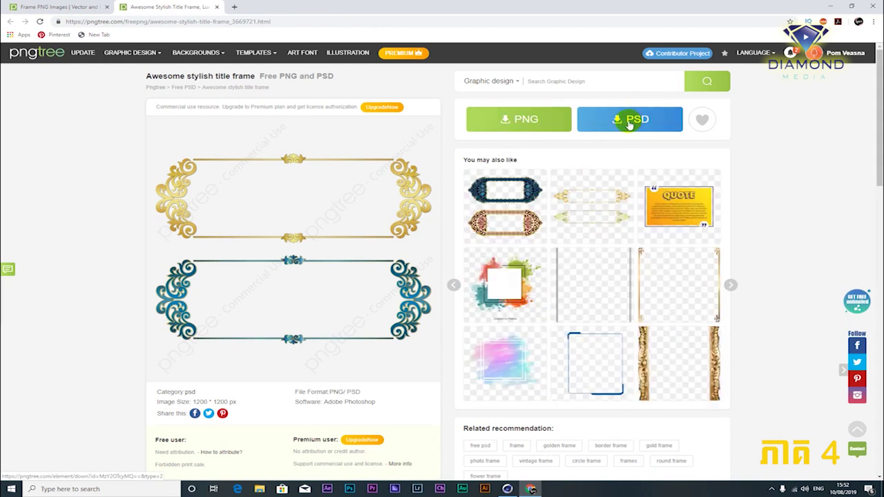
{"action": "scroll", "coordinate": [559, 249], "scroll_direction": "down", "scroll_amount": 2}
{"action": "scroll", "coordinate": [559, 248], "scroll_direction": "down", "scroll_amount": 1}
{"action": "scroll", "coordinate": [559, 250], "scroll_direction": "down", "scroll_amount": 2}
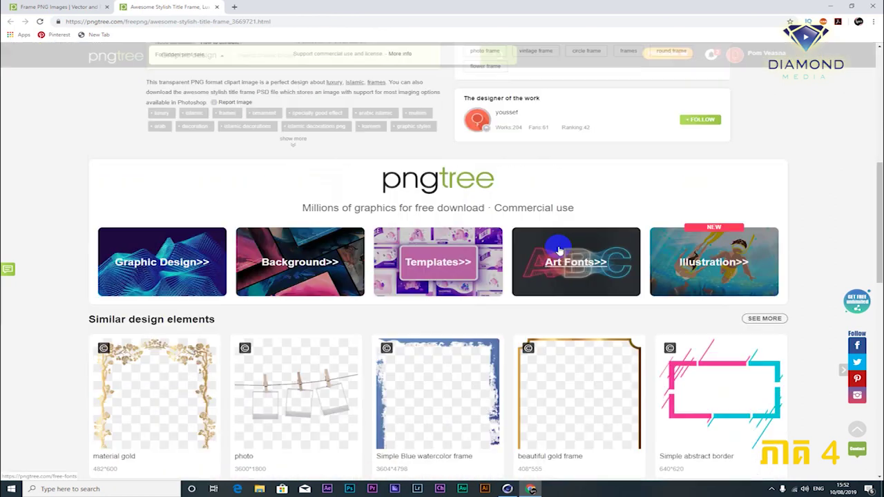
{"action": "scroll", "coordinate": [559, 250], "scroll_direction": "down", "scroll_amount": 2}
{"action": "scroll", "coordinate": [560, 250], "scroll_direction": "down", "scroll_amount": 2}
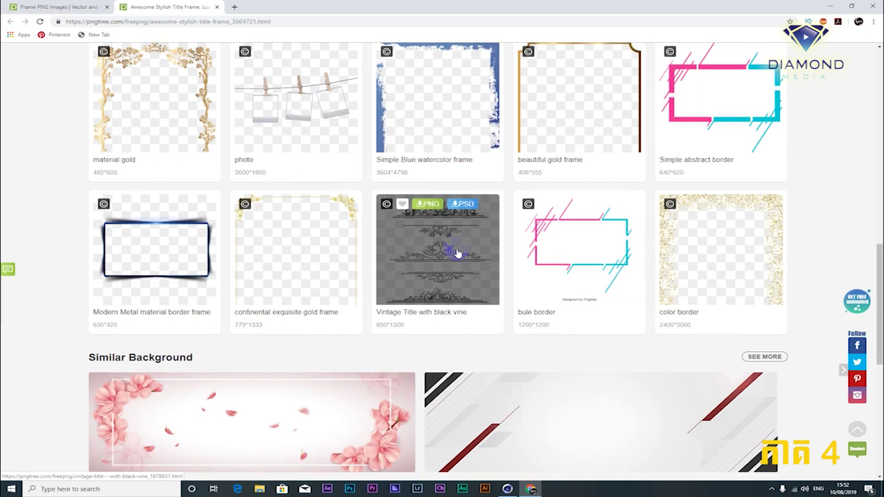
{"action": "scroll", "coordinate": [456, 252], "scroll_direction": "down", "scroll_amount": 3}
{"action": "mouse_move", "coordinate": [612, 195]}
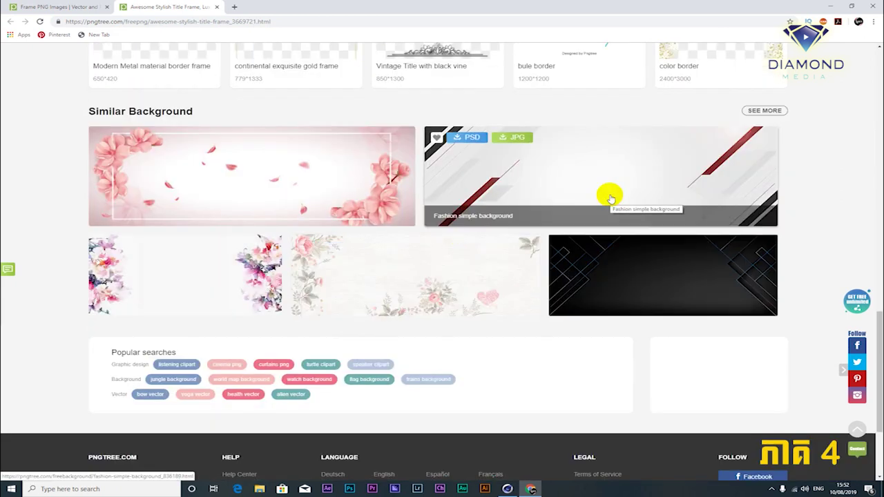
{"action": "scroll", "coordinate": [610, 197], "scroll_direction": "up", "scroll_amount": 5}
{"action": "scroll", "coordinate": [610, 195], "scroll_direction": "up", "scroll_amount": 4}
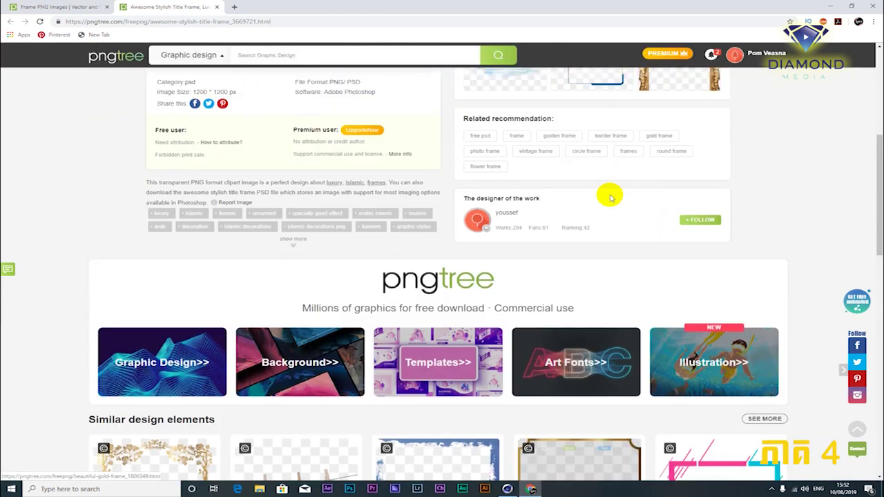
{"action": "scroll", "coordinate": [594, 199], "scroll_direction": "up", "scroll_amount": 4}
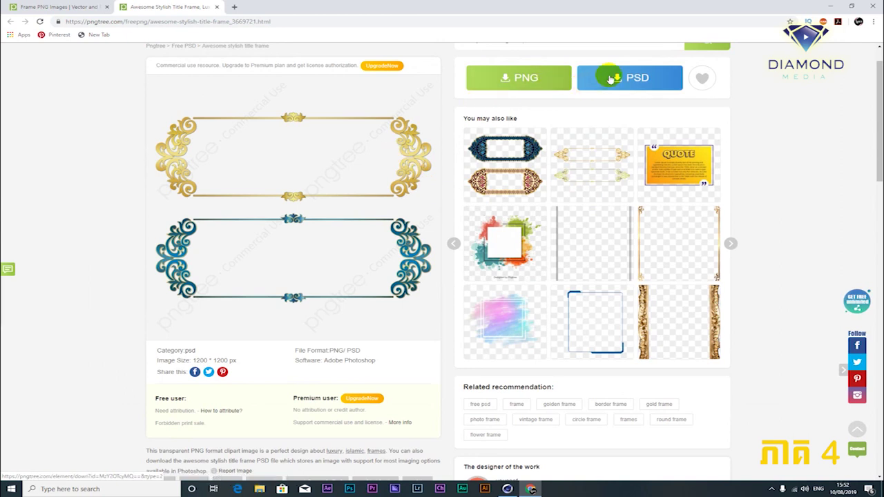
{"action": "left_click", "coordinate": [610, 79]}
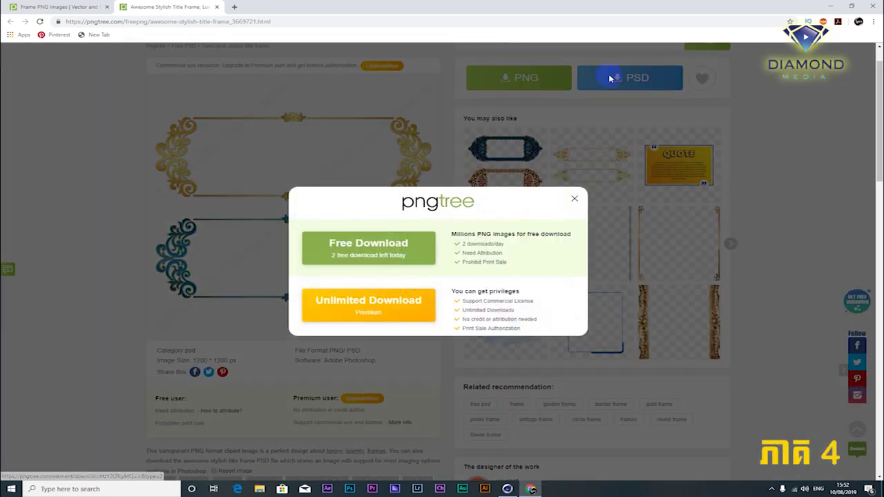
Take the free PSD download and show the downloaded zip in its folder
{"action": "left_click", "coordinate": [355, 250]}
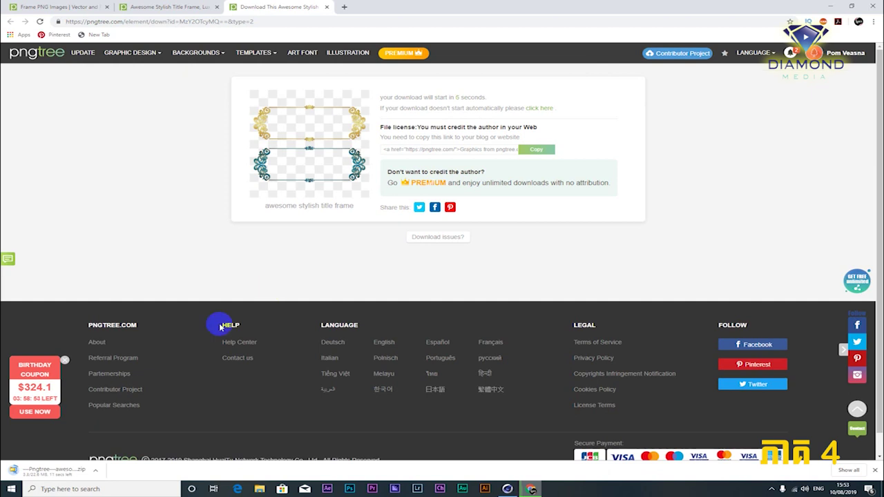
{"action": "right_click", "coordinate": [39, 473]}
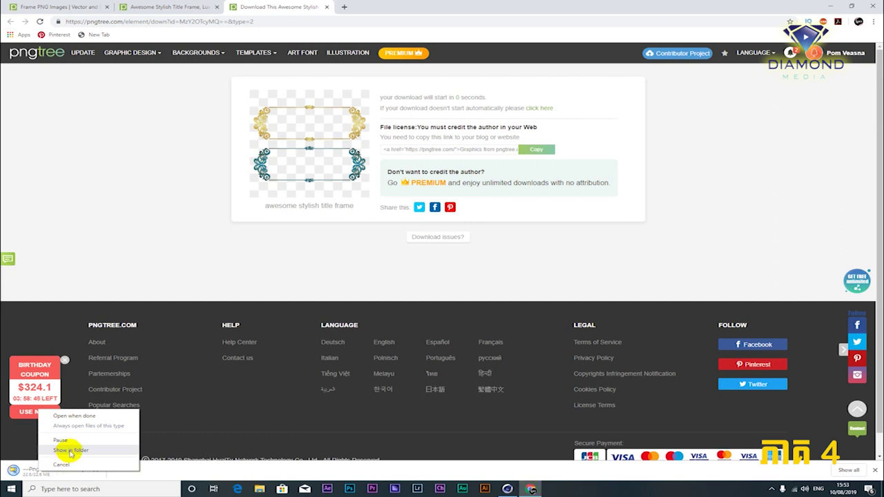
{"action": "left_click", "coordinate": [71, 450]}
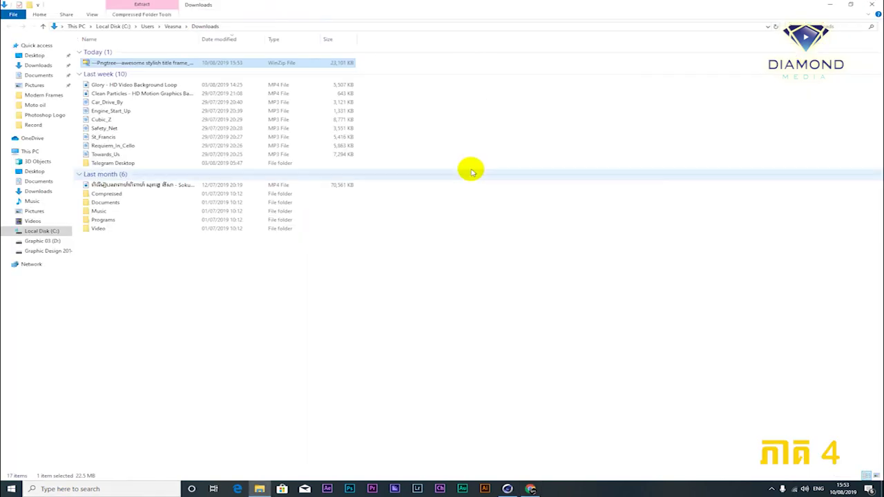
Extract the title frame zip here with WinZip, pin the file to Photoshop, and minimize Explorer
{"action": "right_click", "coordinate": [109, 64]}
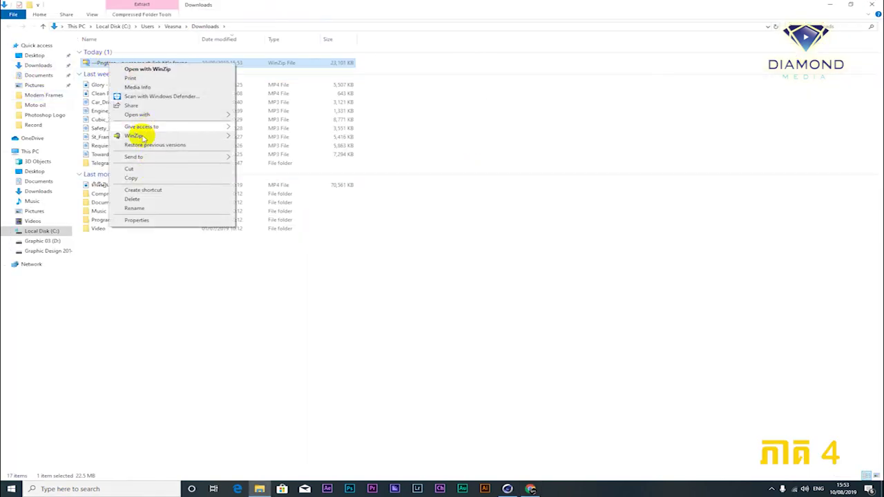
{"action": "mouse_move", "coordinate": [146, 139]}
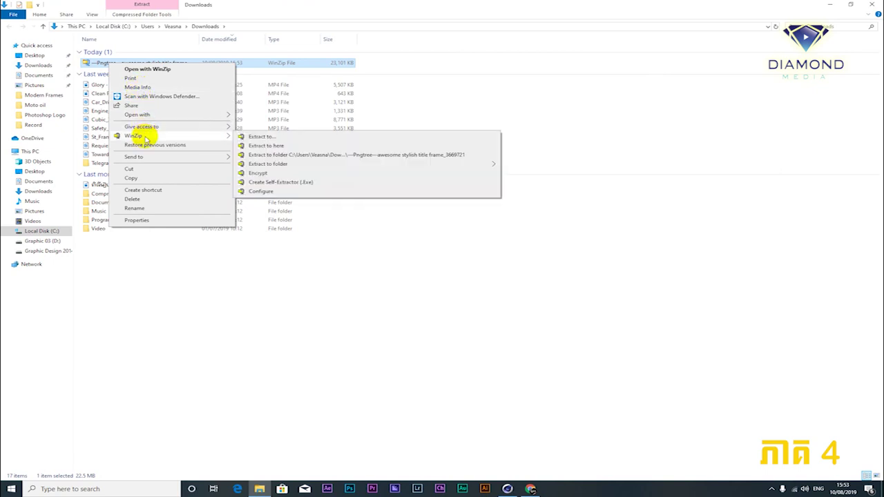
{"action": "left_click", "coordinate": [262, 146]}
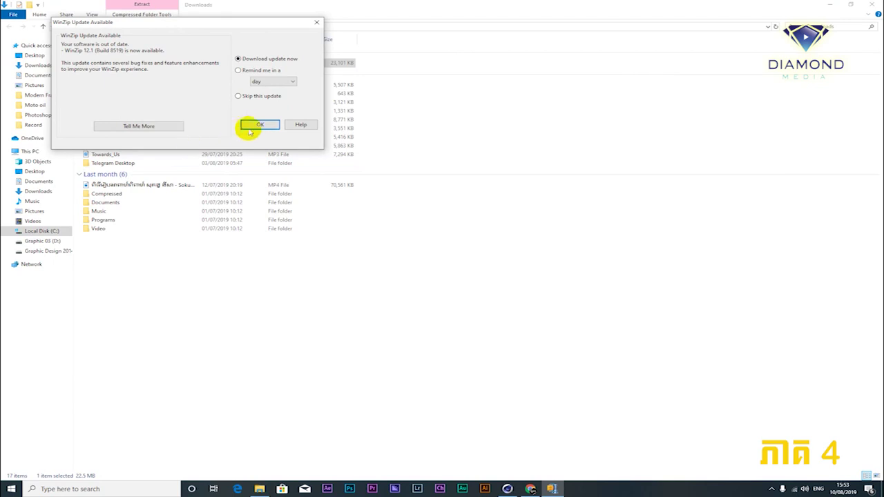
{"action": "left_click", "coordinate": [250, 125]}
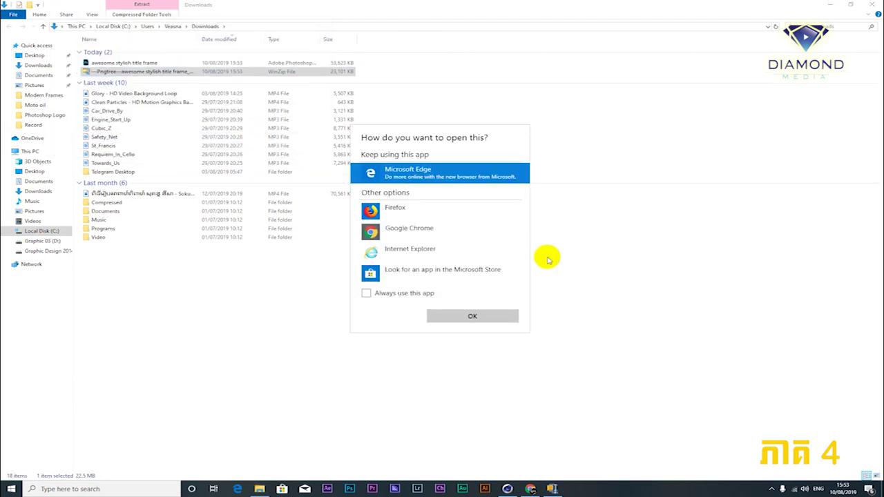
{"action": "key", "text": "Escape"}
{"action": "left_click_drag", "start_coordinate": [96, 67], "coordinate": [343, 491]}
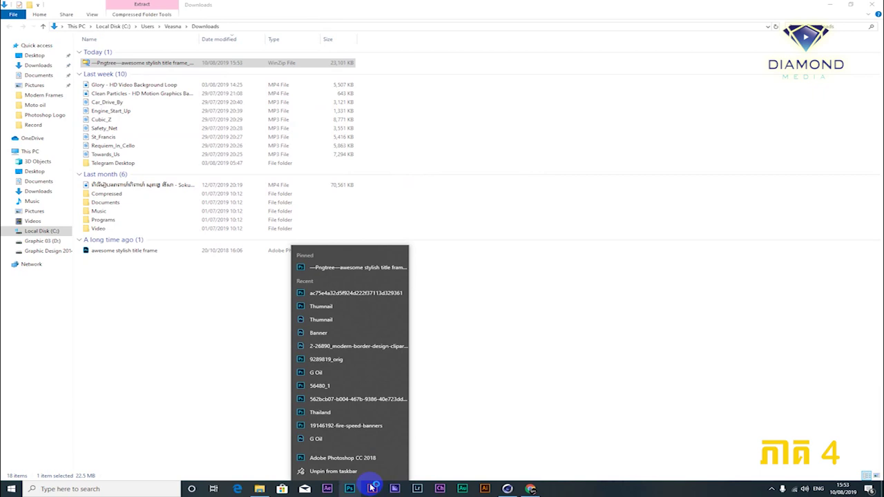
{"action": "left_click", "coordinate": [829, 5]}
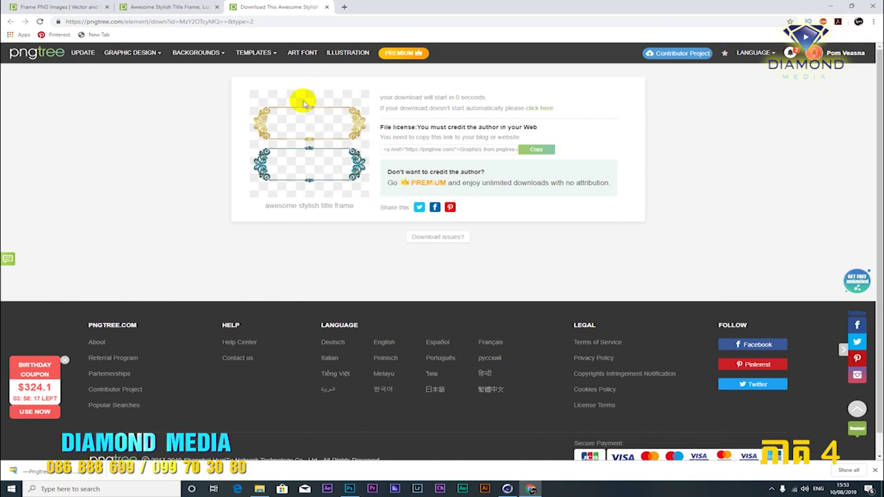
Start the golden ornate frame's free AI download, then bring Photoshop forward
{"action": "left_click", "coordinate": [327, 7]}
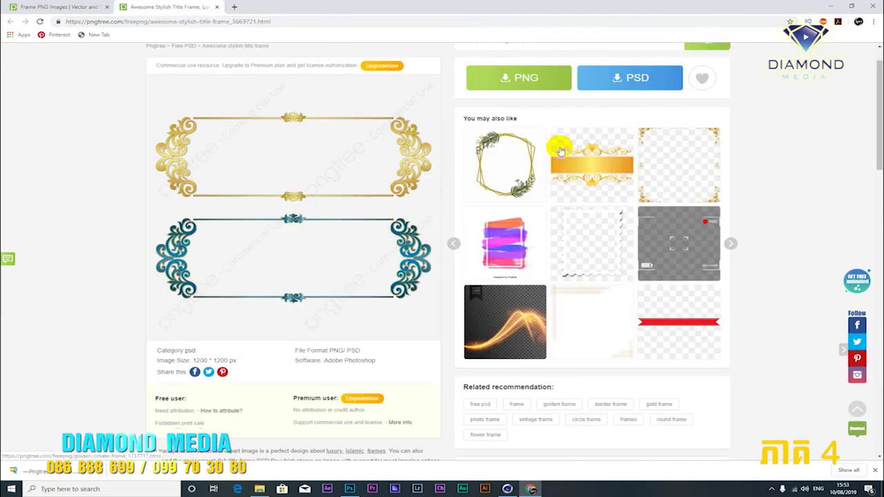
{"action": "left_click", "coordinate": [598, 180]}
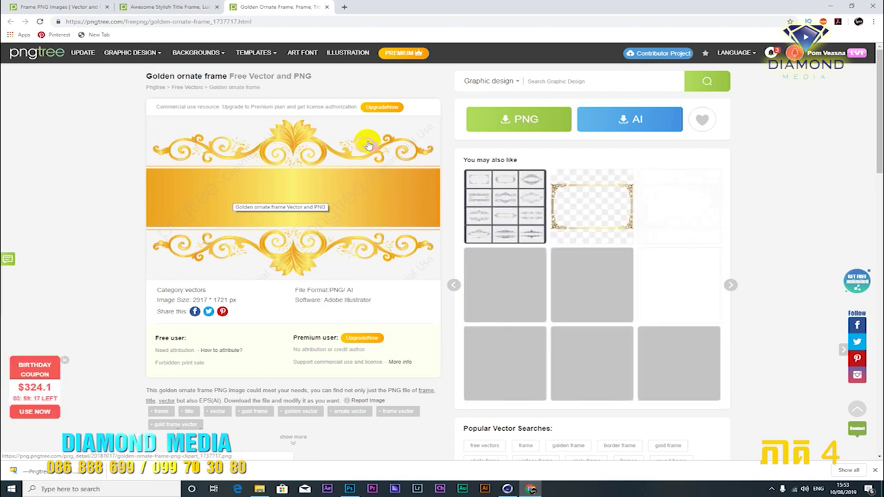
{"action": "left_click", "coordinate": [625, 121]}
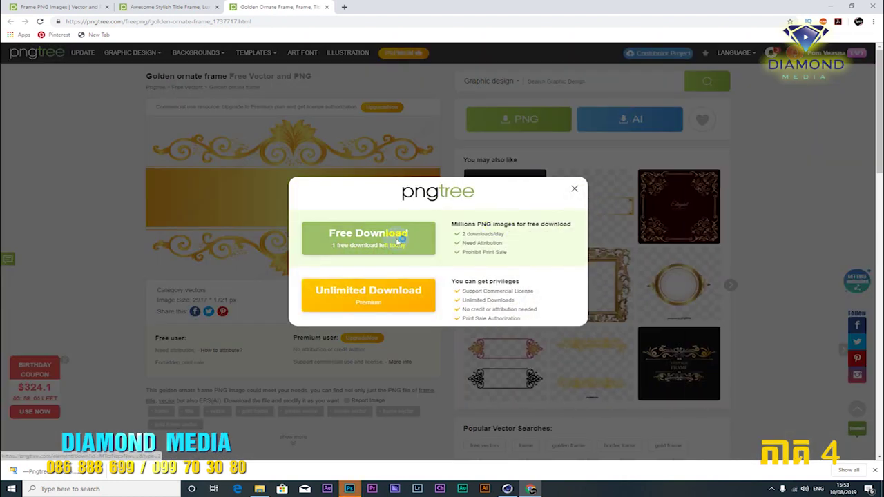
{"action": "left_click", "coordinate": [399, 237]}
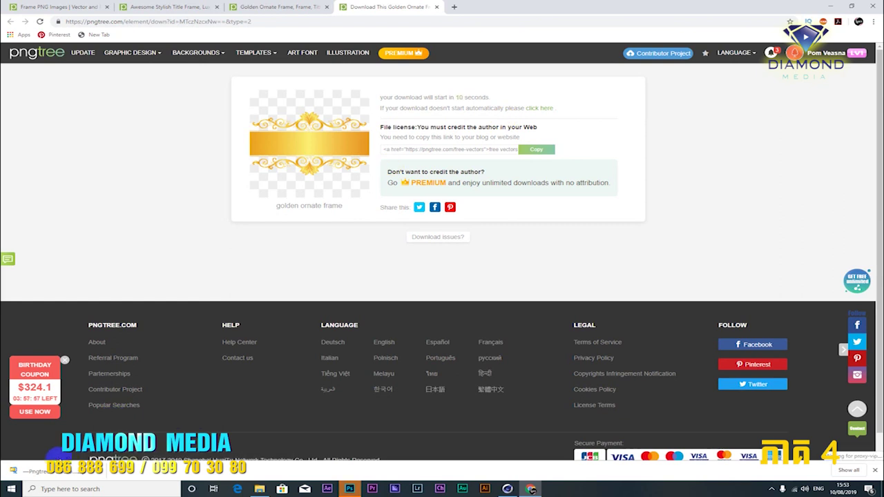
{"action": "left_click", "coordinate": [350, 490]}
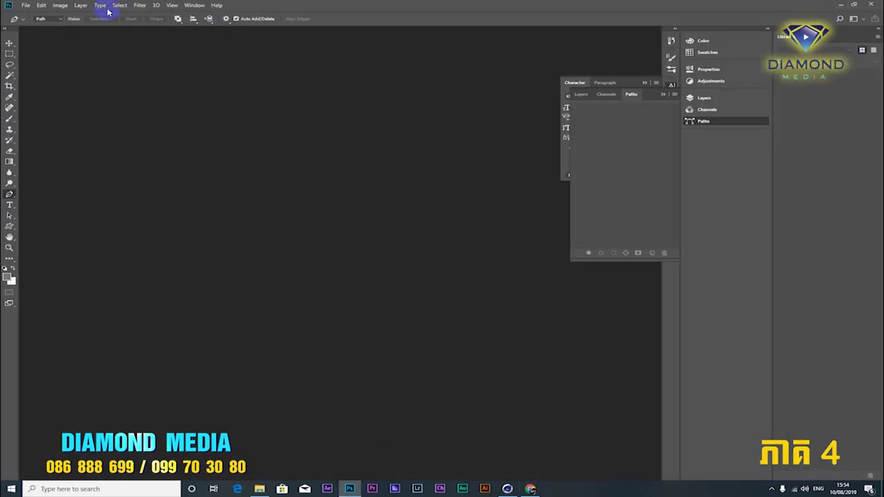
Cancel the Open dialog and drag awesome stylish title frame.psd from Downloads into Photoshop
{"action": "double_click", "coordinate": [424, 182]}
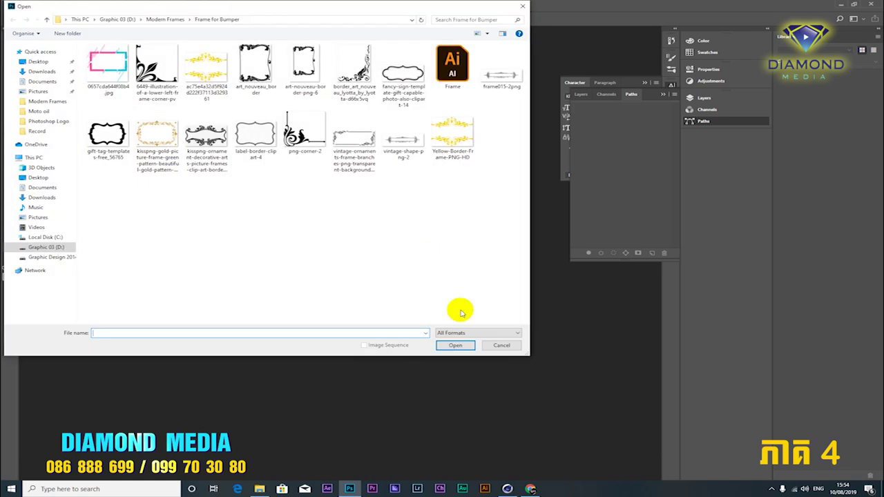
{"action": "left_click", "coordinate": [512, 346]}
{"action": "left_click", "coordinate": [259, 489]}
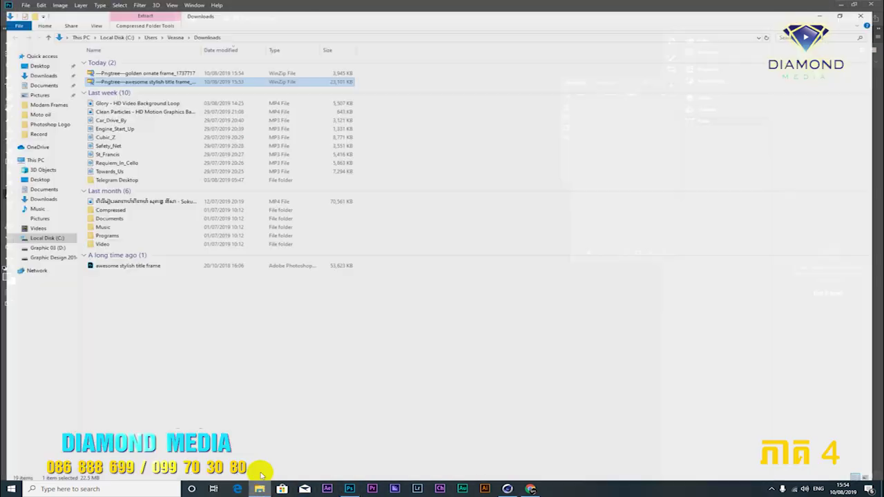
{"action": "mouse_move", "coordinate": [111, 259]}
{"action": "left_mouse_down"}
{"action": "mouse_move", "coordinate": [550, 323]}
{"action": "mouse_move", "coordinate": [231, 200]}
{"action": "left_mouse_up"}
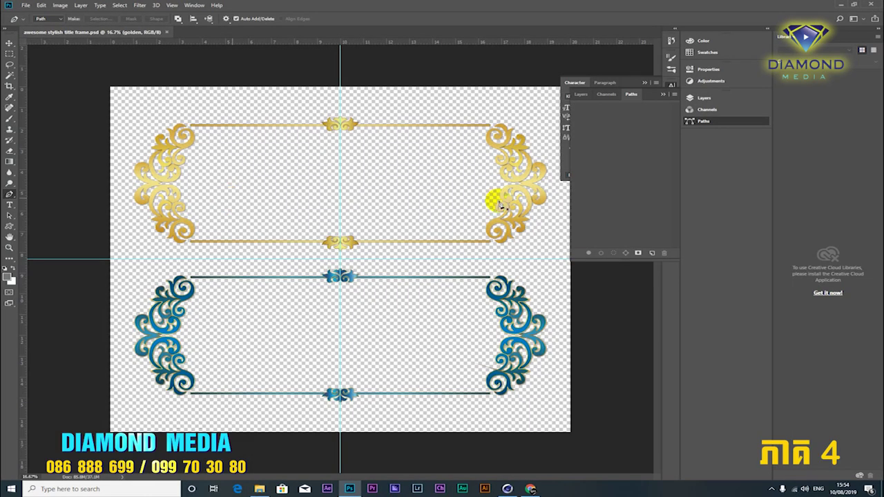
Expand the golden group in Layers and toggle the center ornate layer off and on
{"action": "left_click", "coordinate": [581, 94]}
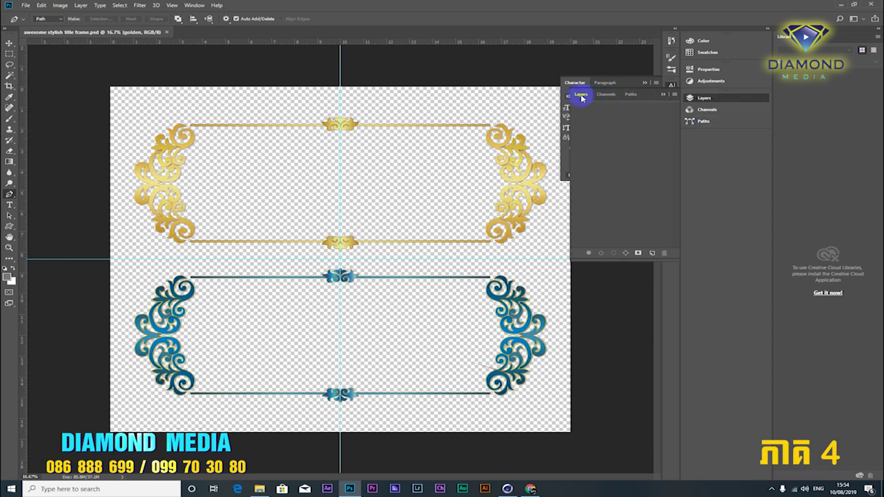
{"action": "left_click", "coordinate": [586, 143]}
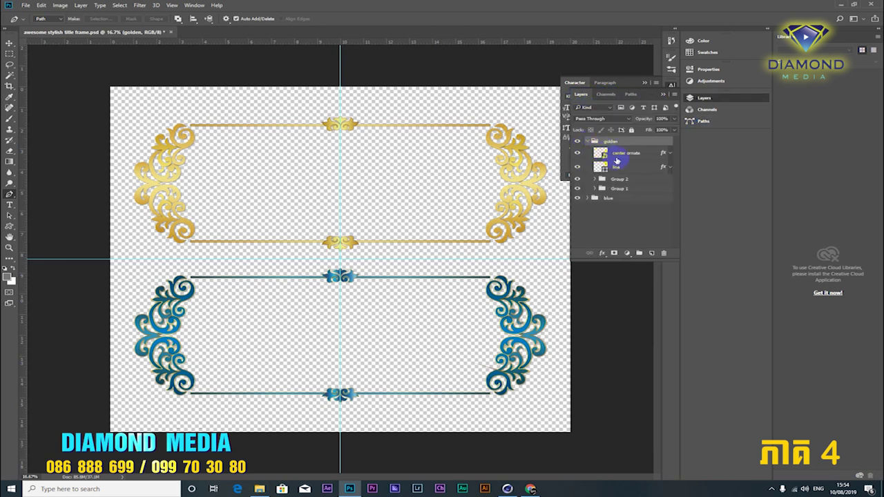
{"action": "left_click", "coordinate": [583, 156]}
{"action": "left_click", "coordinate": [578, 153]}
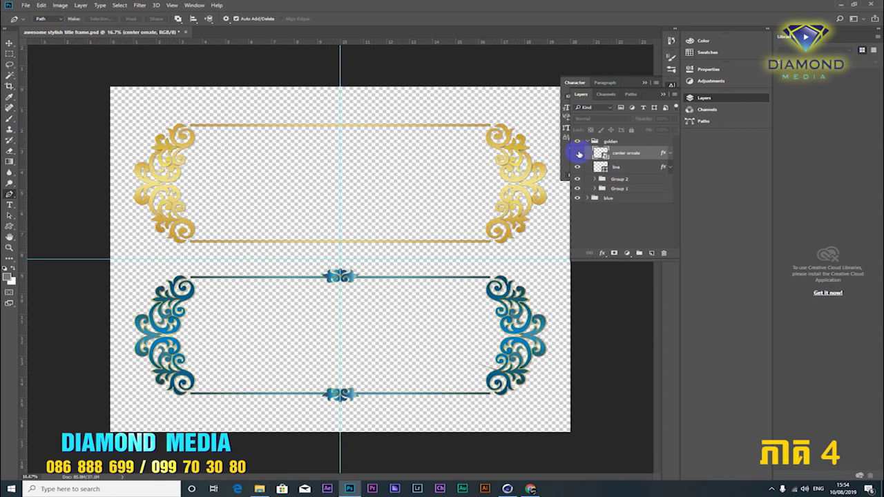
{"action": "left_click", "coordinate": [578, 153]}
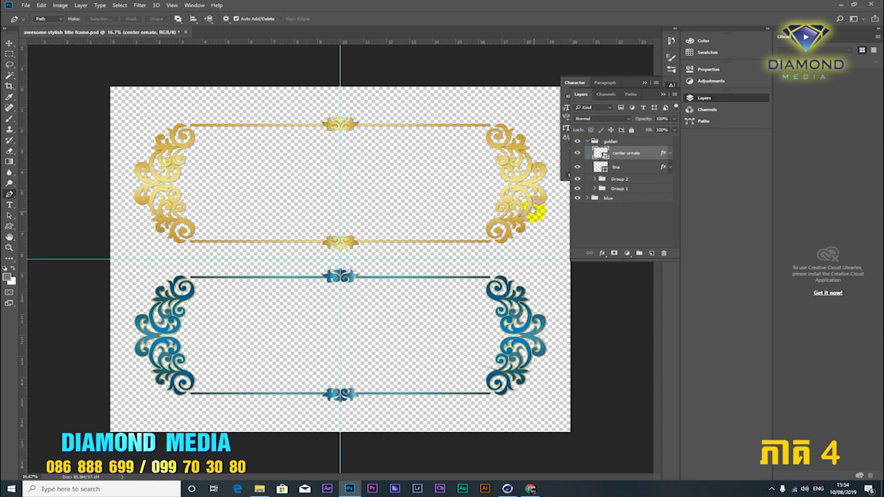
Zoom in on the gold right-side ornament, zoom back out, and return to Chrome
{"action": "key", "text": "ctrl+plus"}
{"action": "scroll", "coordinate": [516, 204], "scroll_direction": "up", "scroll_amount": 2}
{"action": "scroll", "coordinate": [517, 200], "scroll_direction": "up", "scroll_amount": 2}
{"action": "scroll", "coordinate": [518, 195], "scroll_direction": "up", "scroll_amount": 2}
{"action": "scroll", "coordinate": [519, 190], "scroll_direction": "up", "scroll_amount": 2}
{"action": "scroll", "coordinate": [519, 190], "scroll_direction": "up", "scroll_amount": 2}
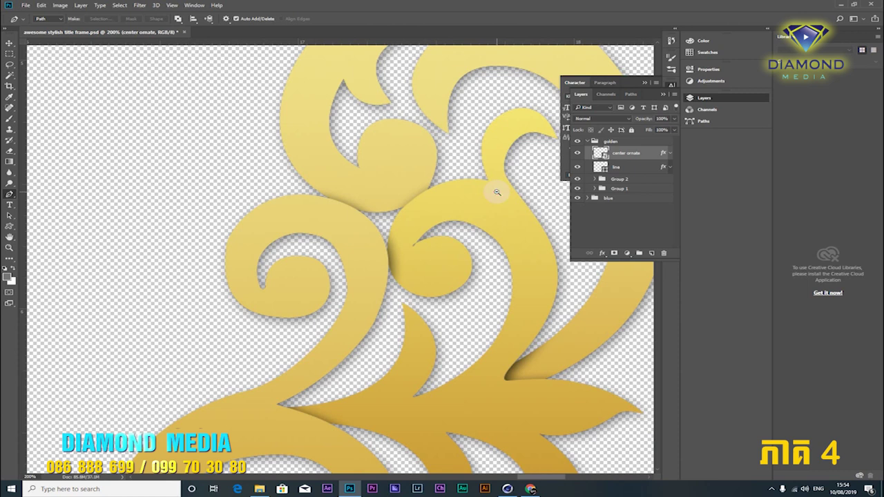
{"action": "scroll", "coordinate": [496, 192], "scroll_direction": "down", "scroll_amount": 2}
{"action": "scroll", "coordinate": [497, 192], "scroll_direction": "down", "scroll_amount": 2}
{"action": "scroll", "coordinate": [497, 192], "scroll_direction": "down", "scroll_amount": 2}
{"action": "scroll", "coordinate": [496, 194], "scroll_direction": "down", "scroll_amount": 2}
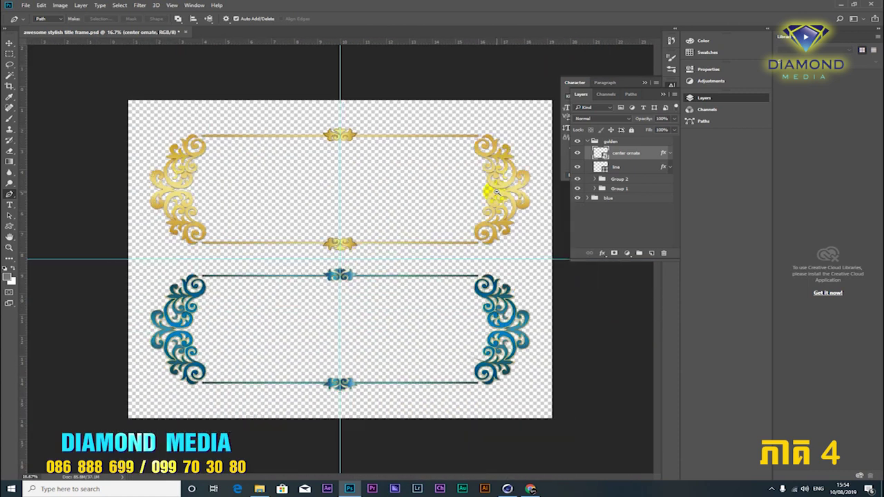
{"action": "scroll", "coordinate": [449, 220], "scroll_direction": "up", "scroll_amount": 1}
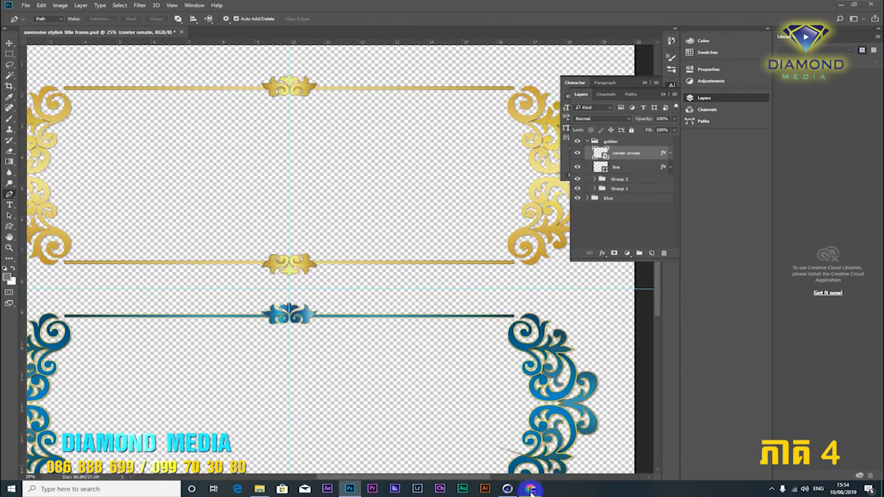
{"action": "left_click", "coordinate": [530, 489]}
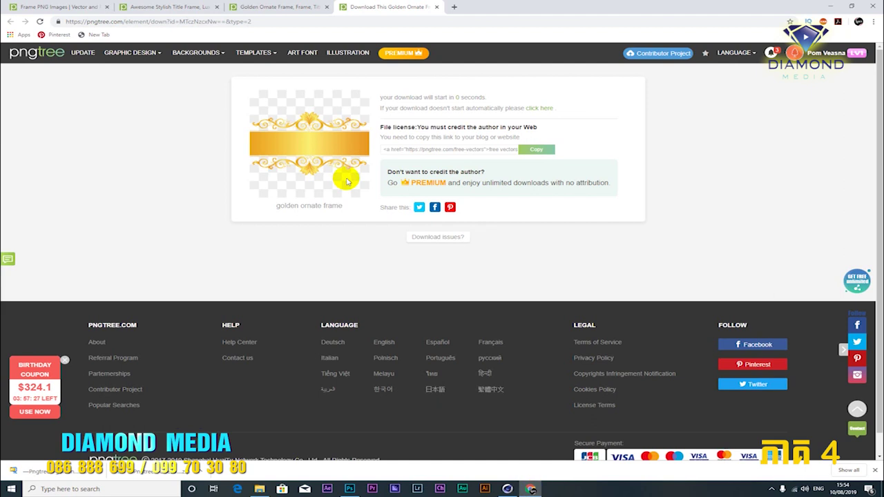
Open Downloads and extract the golden ornate frame zip into the same folder
{"action": "left_click", "coordinate": [70, 472]}
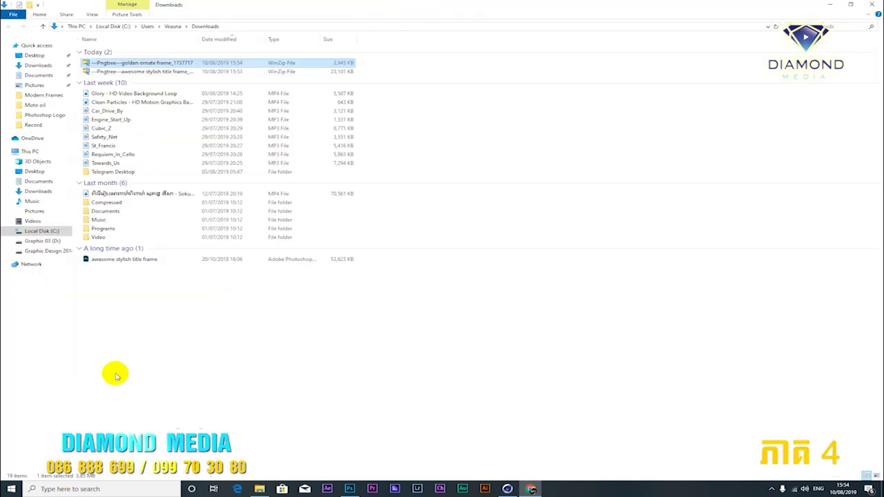
{"action": "right_click", "coordinate": [115, 66]}
{"action": "mouse_move", "coordinate": [162, 138]}
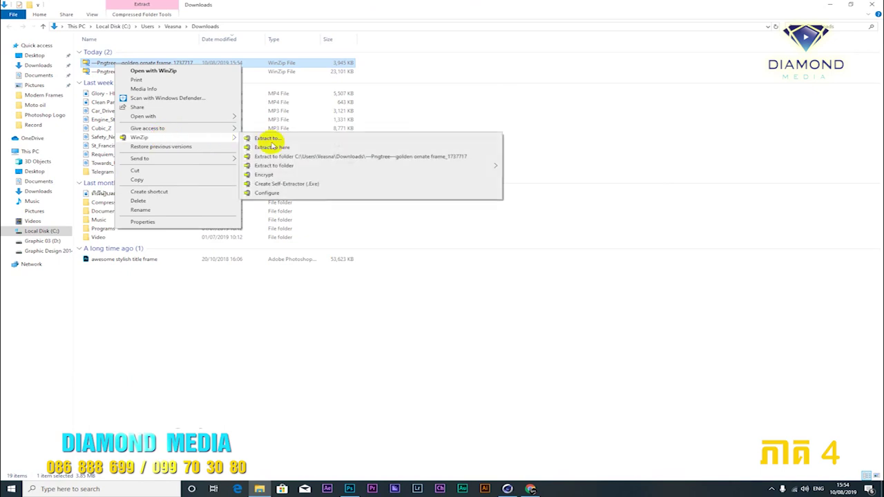
{"action": "left_click", "coordinate": [283, 147]}
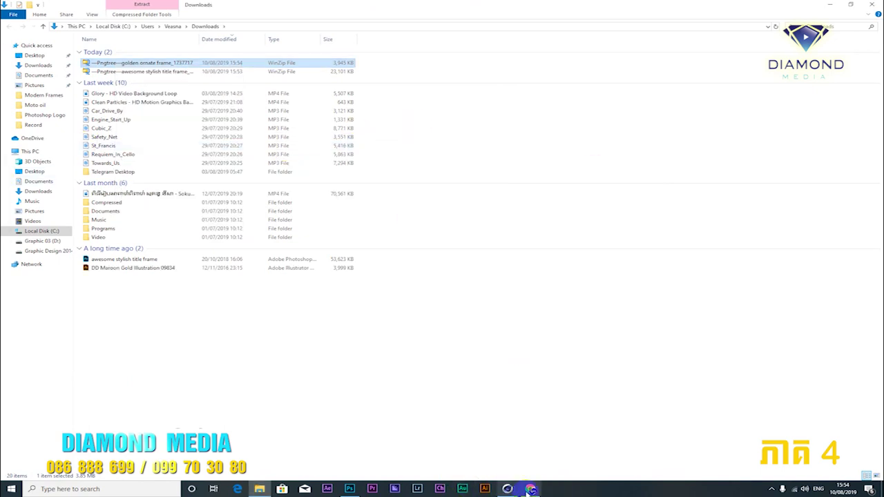
Return to the pngtree tab and close the finished download page
{"action": "mouse_move", "coordinate": [531, 491]}
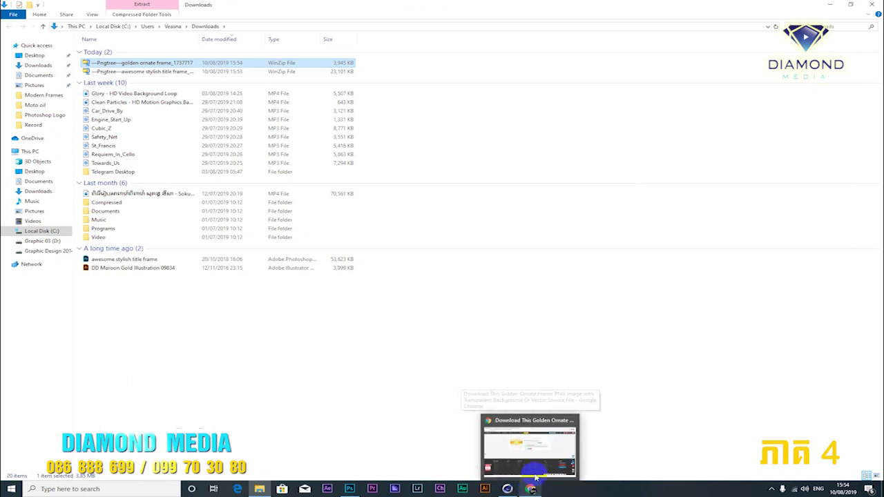
{"action": "left_click", "coordinate": [525, 446]}
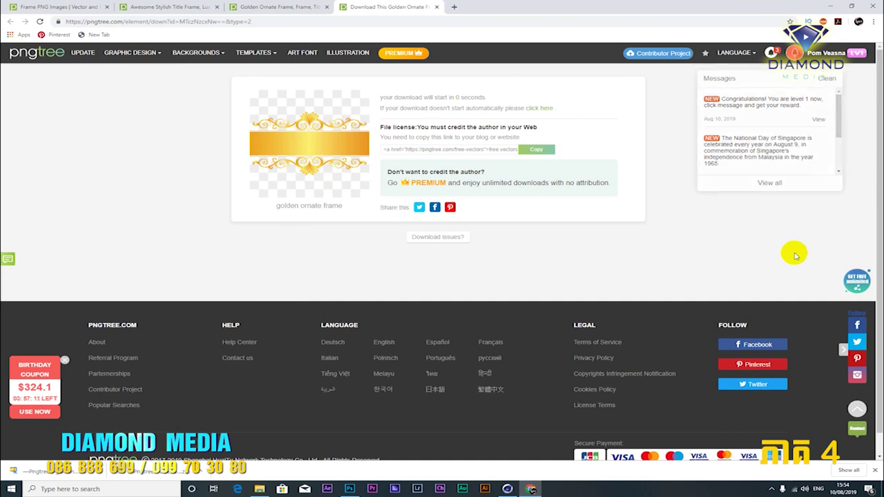
{"action": "left_click", "coordinate": [436, 7]}
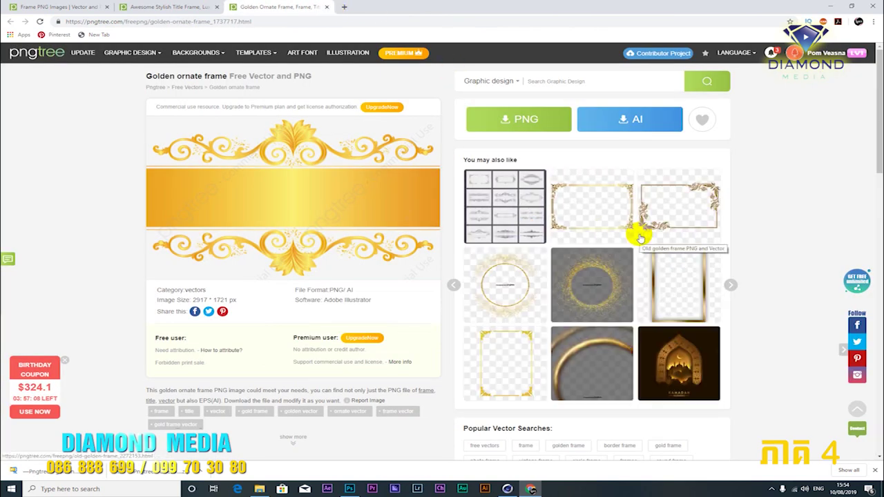
Open the Old golden frame design and try its AI download, dismissing the daily-limit popup
{"action": "left_click", "coordinate": [661, 204]}
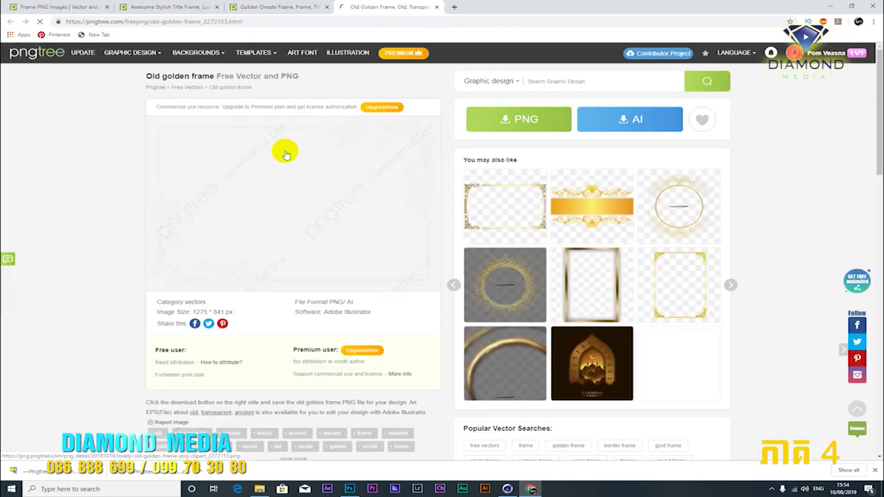
{"action": "left_click", "coordinate": [629, 120]}
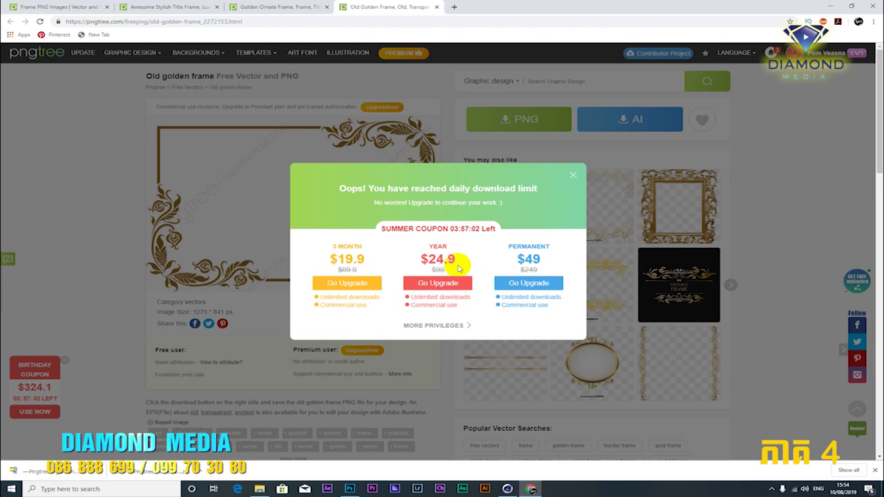
{"action": "left_click", "coordinate": [575, 176]}
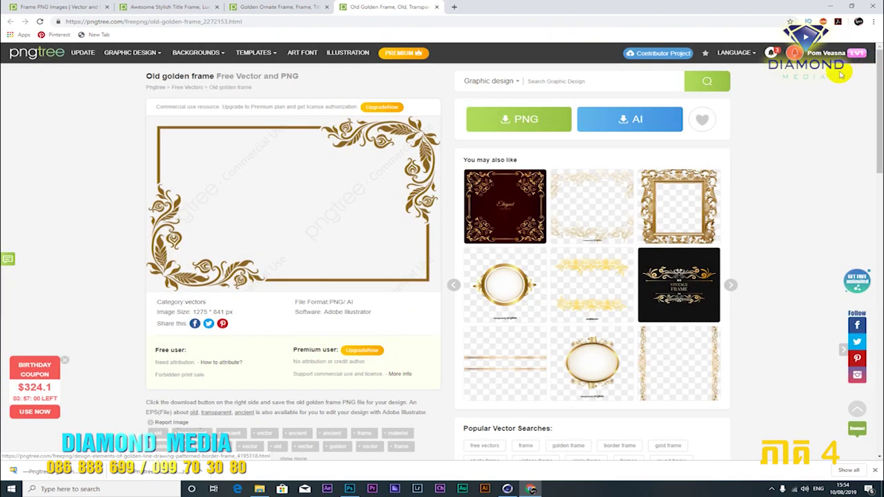
{"action": "mouse_move", "coordinate": [825, 53]}
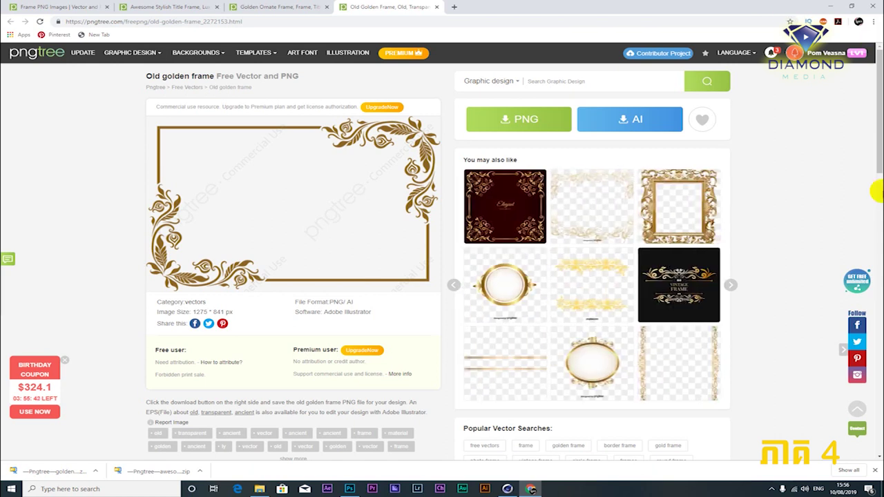
{"action": "left_click", "coordinate": [269, 22]}
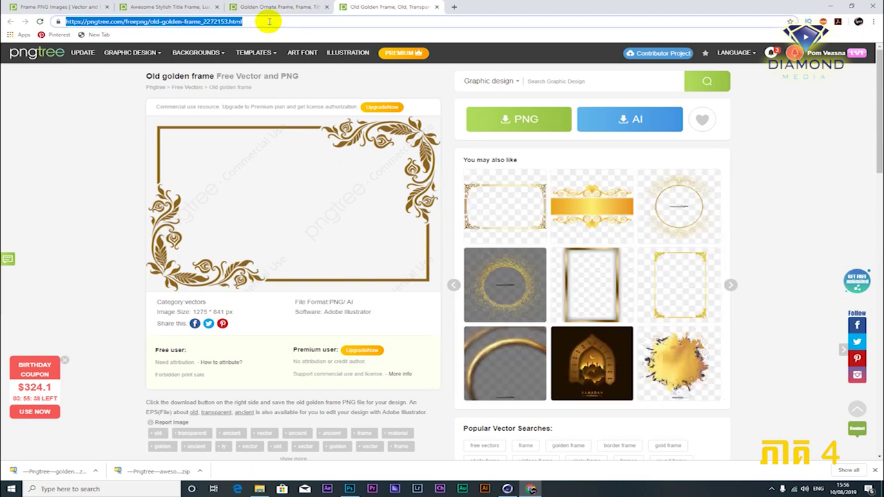
{"action": "type", "text": "www."}
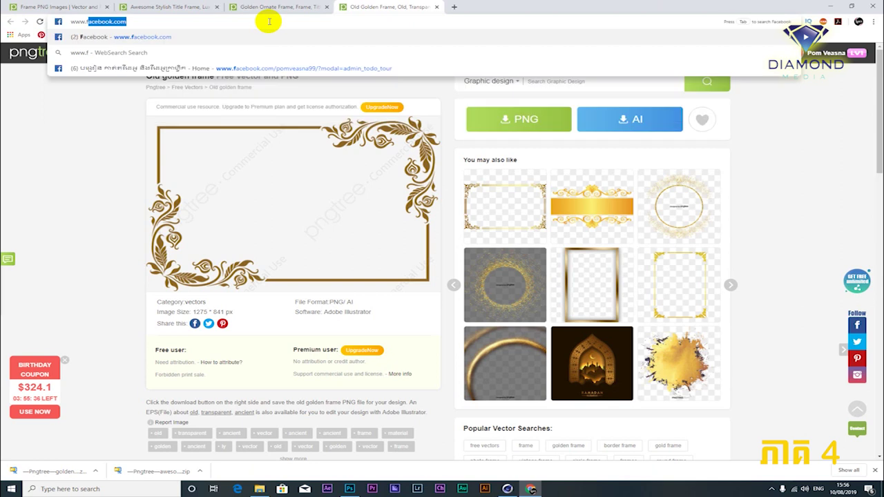
{"action": "type", "text": "free"}
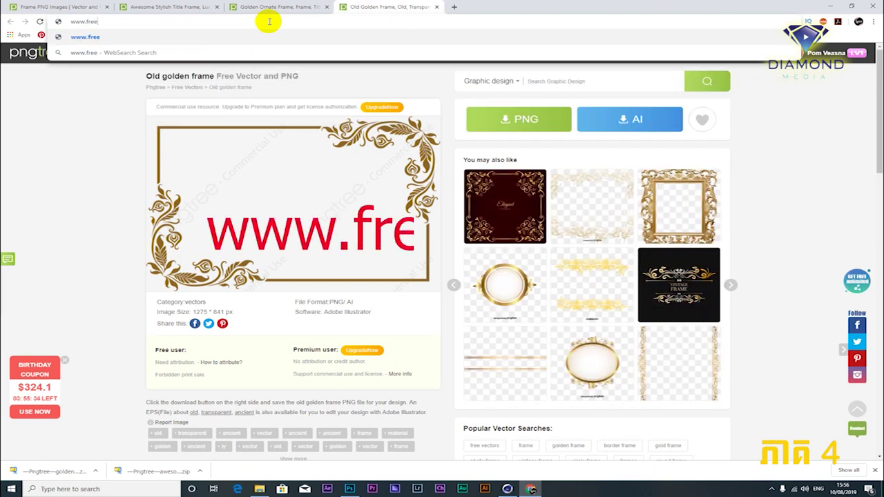
{"action": "type", "text": "3D.com"}
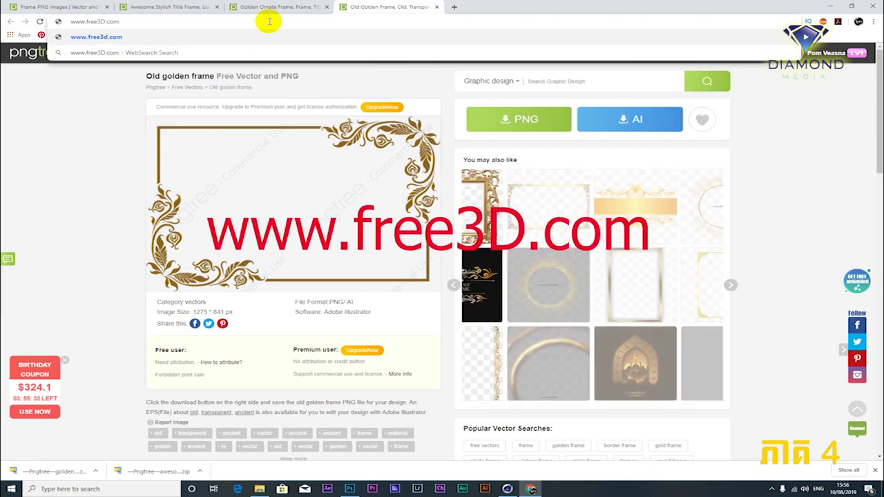
{"action": "key", "text": "Return"}
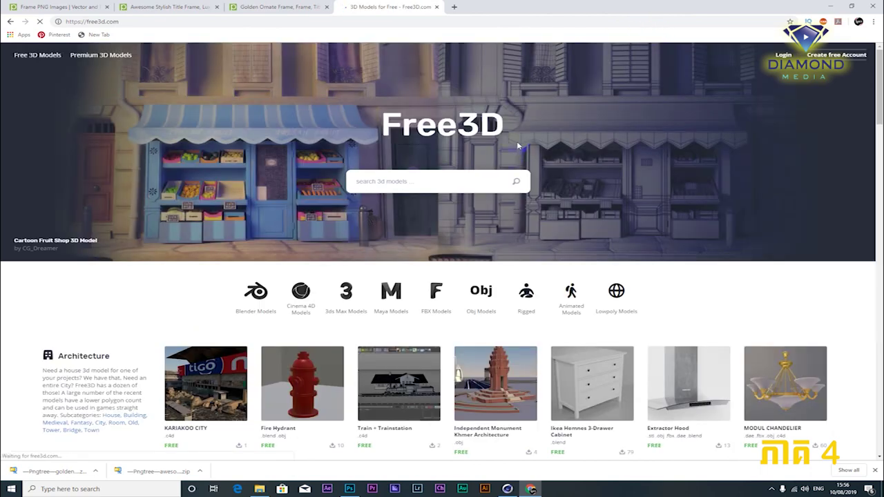
Filter Free3D to Cinema 4D models, scroll through the listing, and go to page 2
{"action": "scroll", "coordinate": [518, 145], "scroll_direction": "down", "scroll_amount": 2}
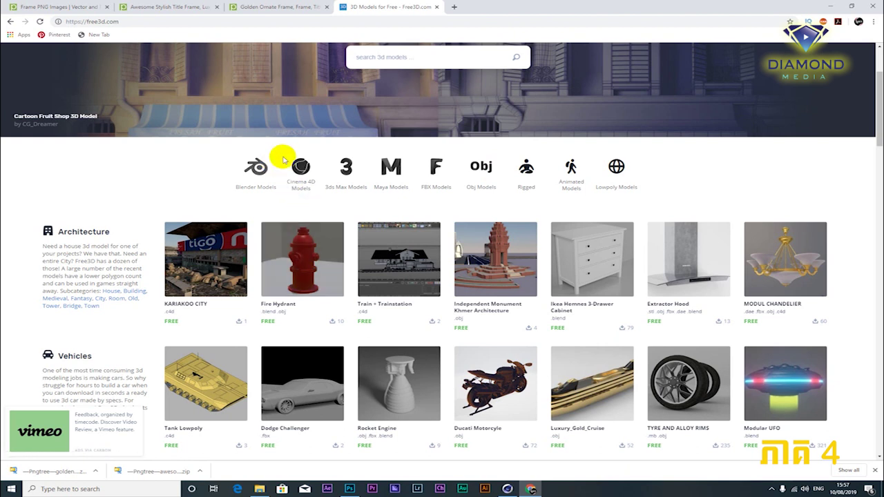
{"action": "left_click", "coordinate": [298, 174]}
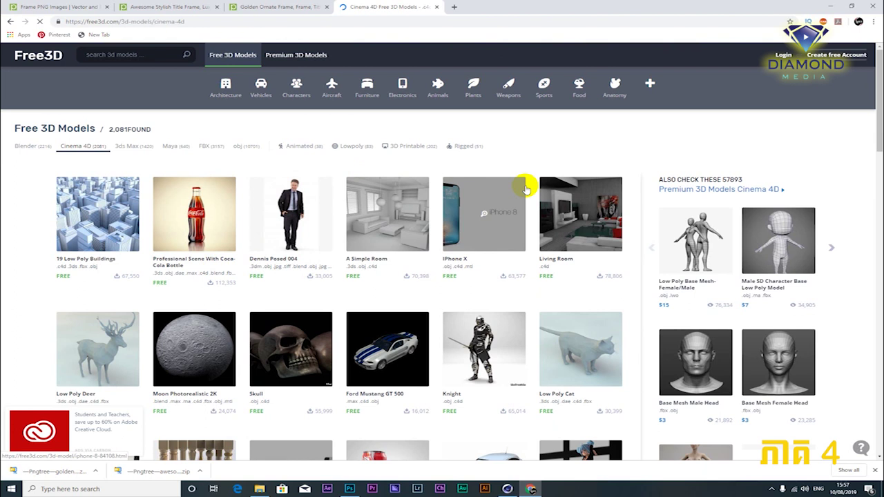
{"action": "scroll", "coordinate": [525, 187], "scroll_direction": "down", "scroll_amount": 1}
{"action": "scroll", "coordinate": [514, 190], "scroll_direction": "down", "scroll_amount": 3}
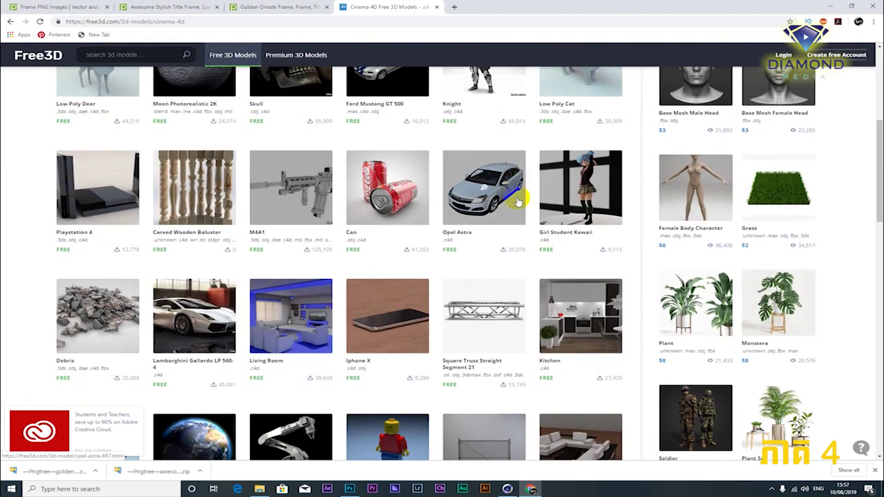
{"action": "scroll", "coordinate": [435, 256], "scroll_direction": "down", "scroll_amount": 3}
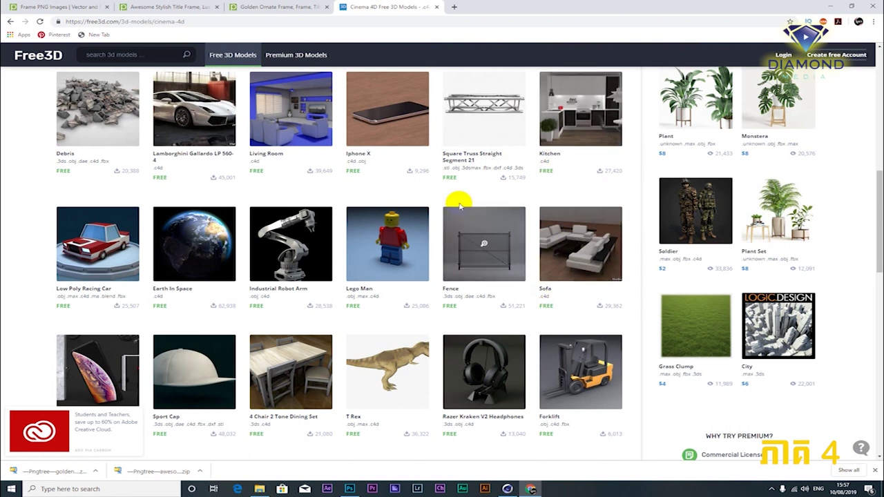
{"action": "scroll", "coordinate": [460, 205], "scroll_direction": "down", "scroll_amount": 3}
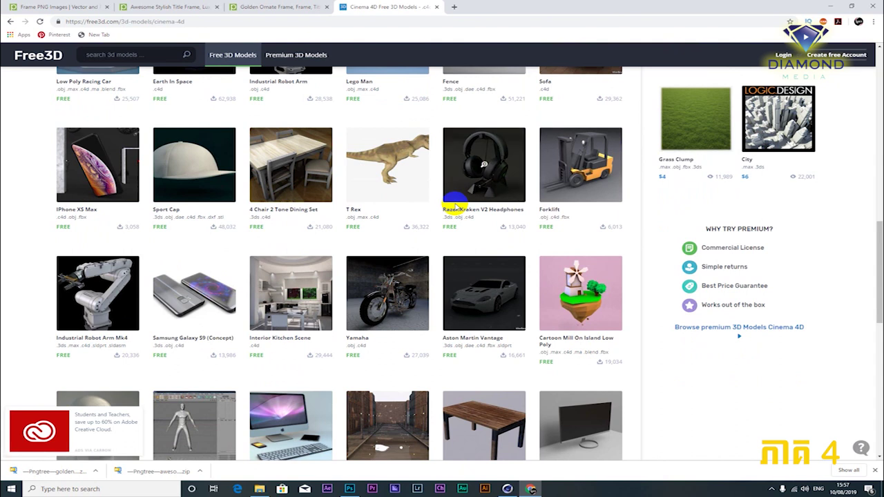
{"action": "scroll", "coordinate": [456, 205], "scroll_direction": "down", "scroll_amount": 3}
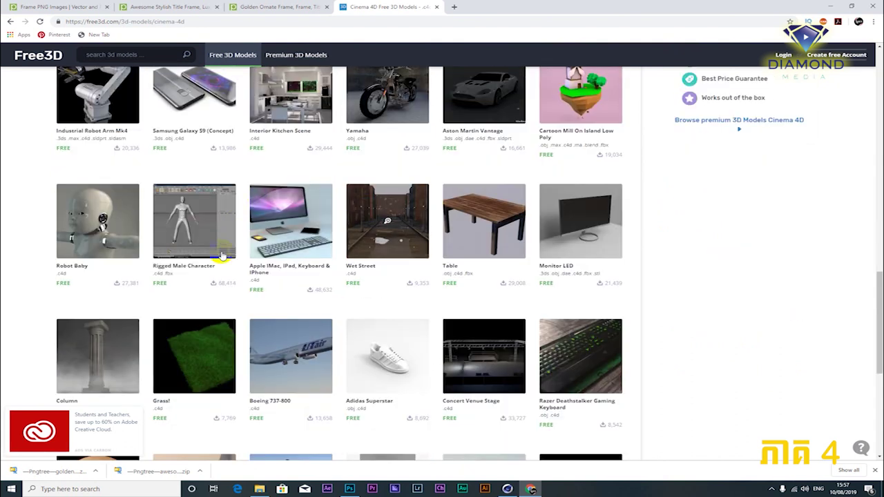
{"action": "scroll", "coordinate": [428, 193], "scroll_direction": "down", "scroll_amount": 3}
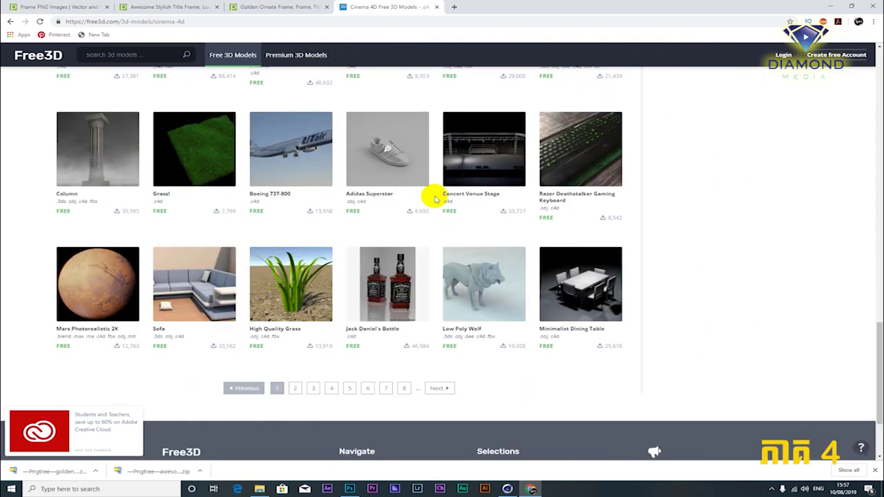
{"action": "left_click", "coordinate": [295, 388]}
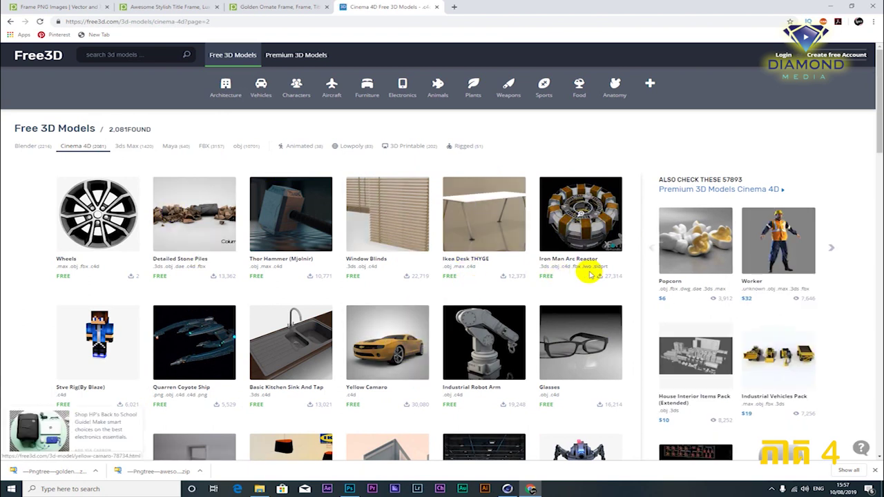
{"action": "left_click", "coordinate": [121, 55]}
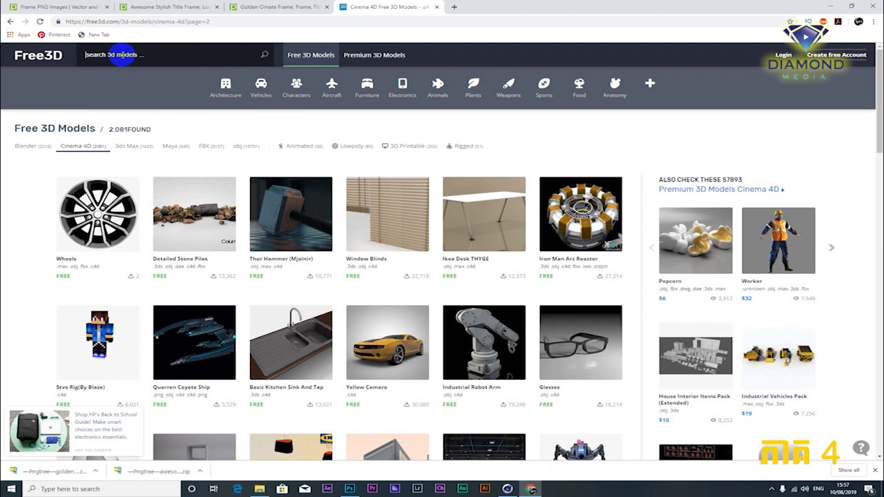
{"action": "type", "text": "B"}
{"action": "key", "text": "Return"}
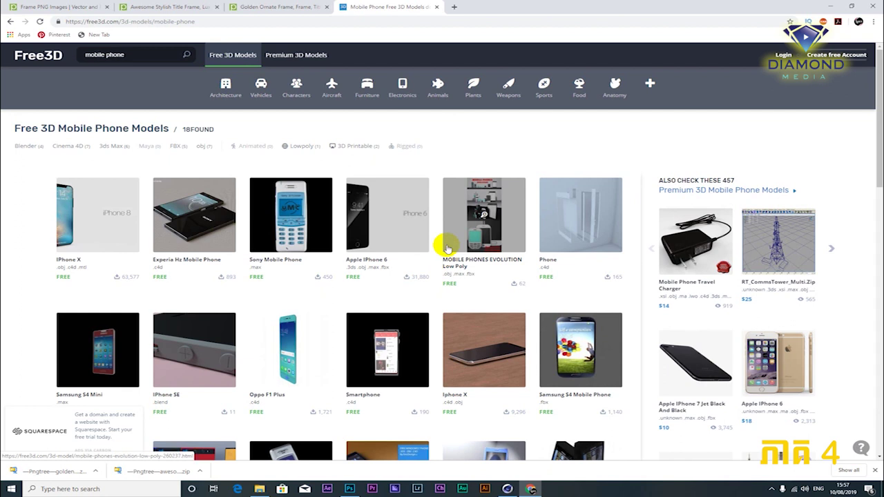
{"action": "scroll", "coordinate": [446, 249], "scroll_direction": "down", "scroll_amount": 3}
{"action": "scroll", "coordinate": [446, 248], "scroll_direction": "up", "scroll_amount": 3}
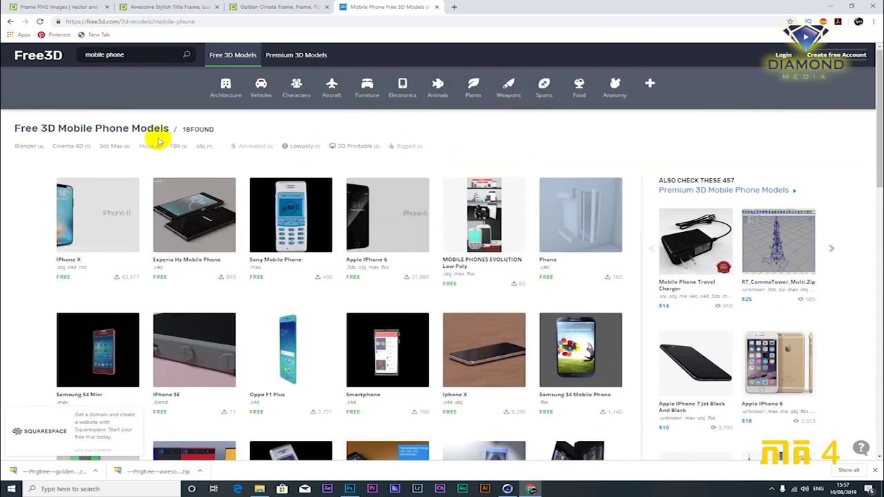
{"action": "left_click", "coordinate": [11, 21]}
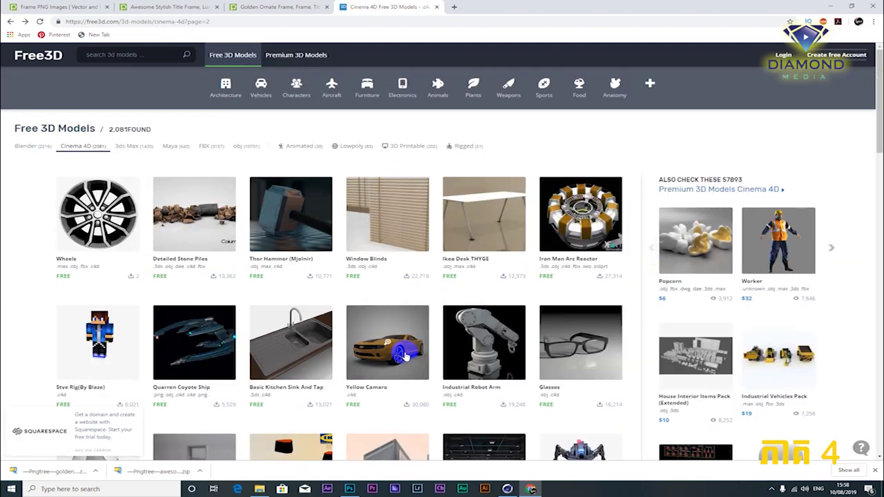
{"action": "left_click", "coordinate": [570, 239]}
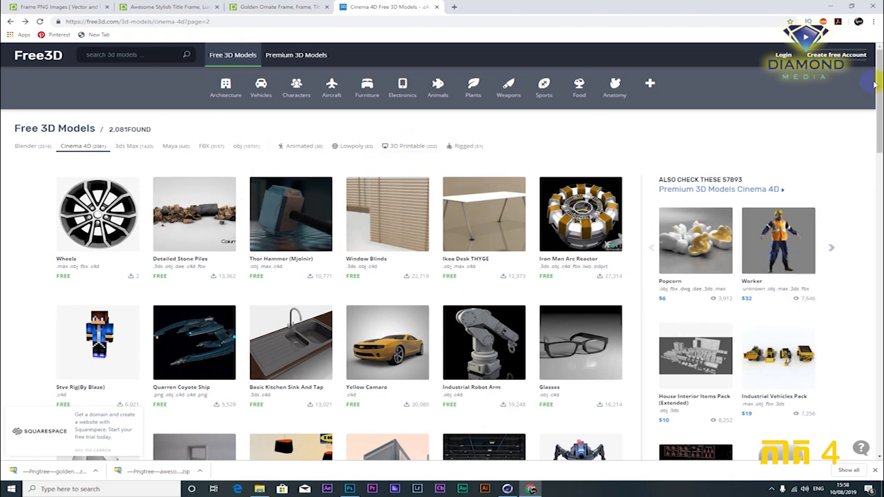
{"action": "mouse_move", "coordinate": [876, 92]}
{"action": "left_mouse_down"}
{"action": "mouse_move", "coordinate": [875, 140]}
{"action": "mouse_move", "coordinate": [876, 129]}
{"action": "left_mouse_up"}
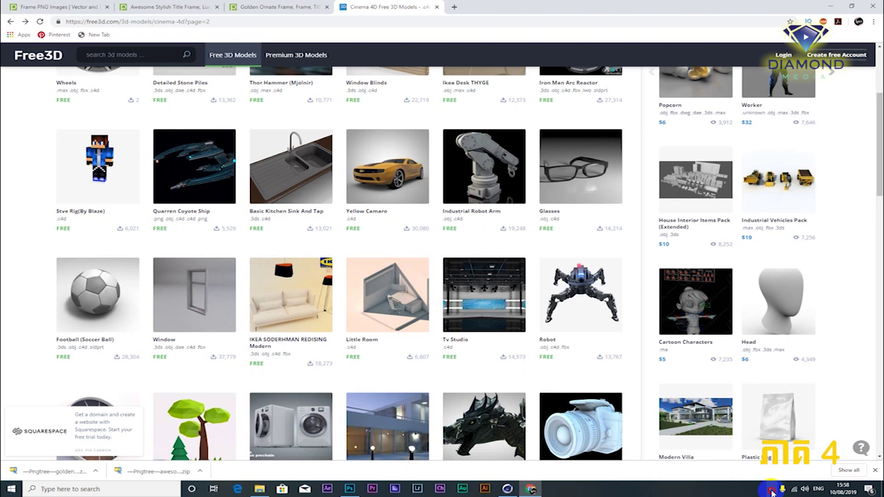
{"action": "left_click", "coordinate": [772, 488]}
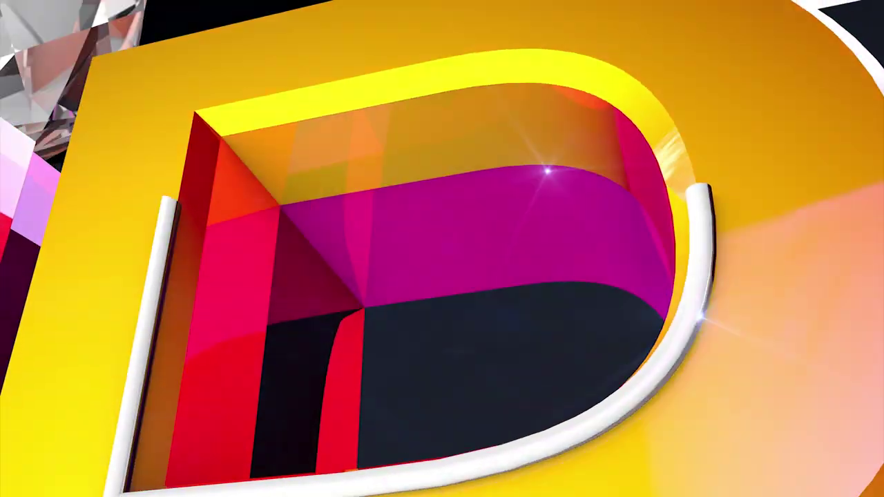